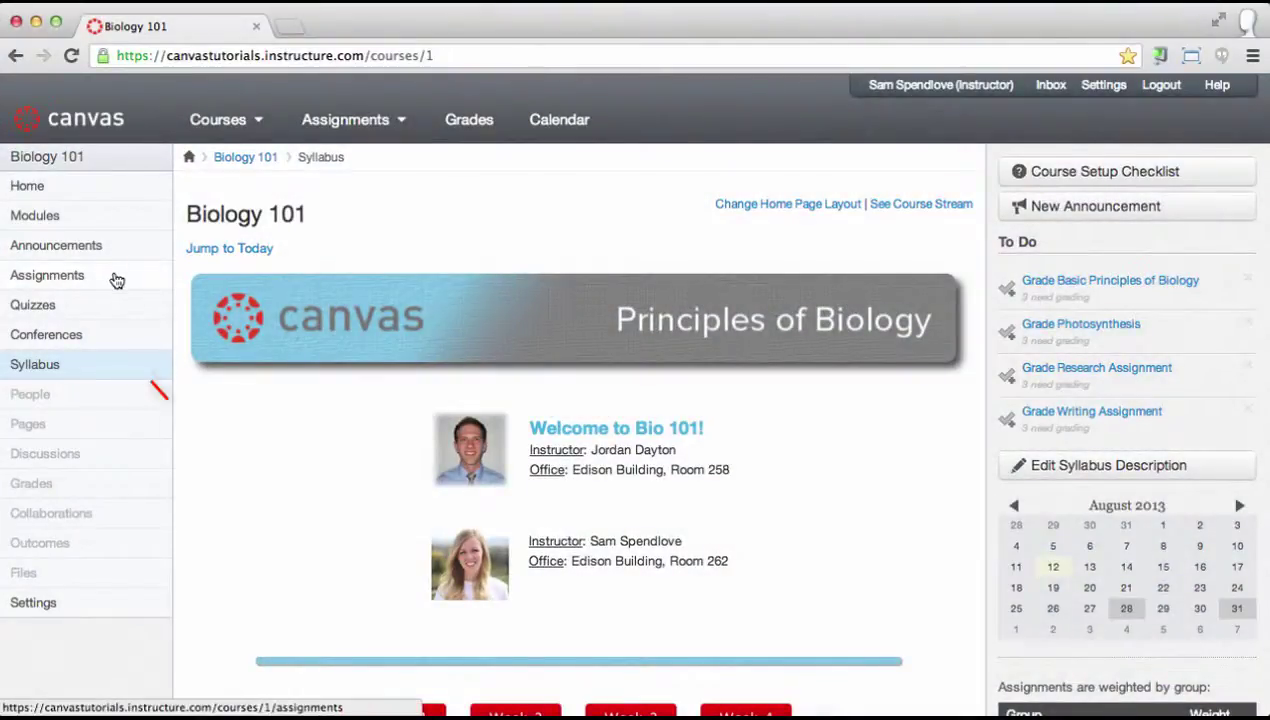
- Open the Biology 101 Assignments list, keeping the Assignments group as the target group
click(113, 278)
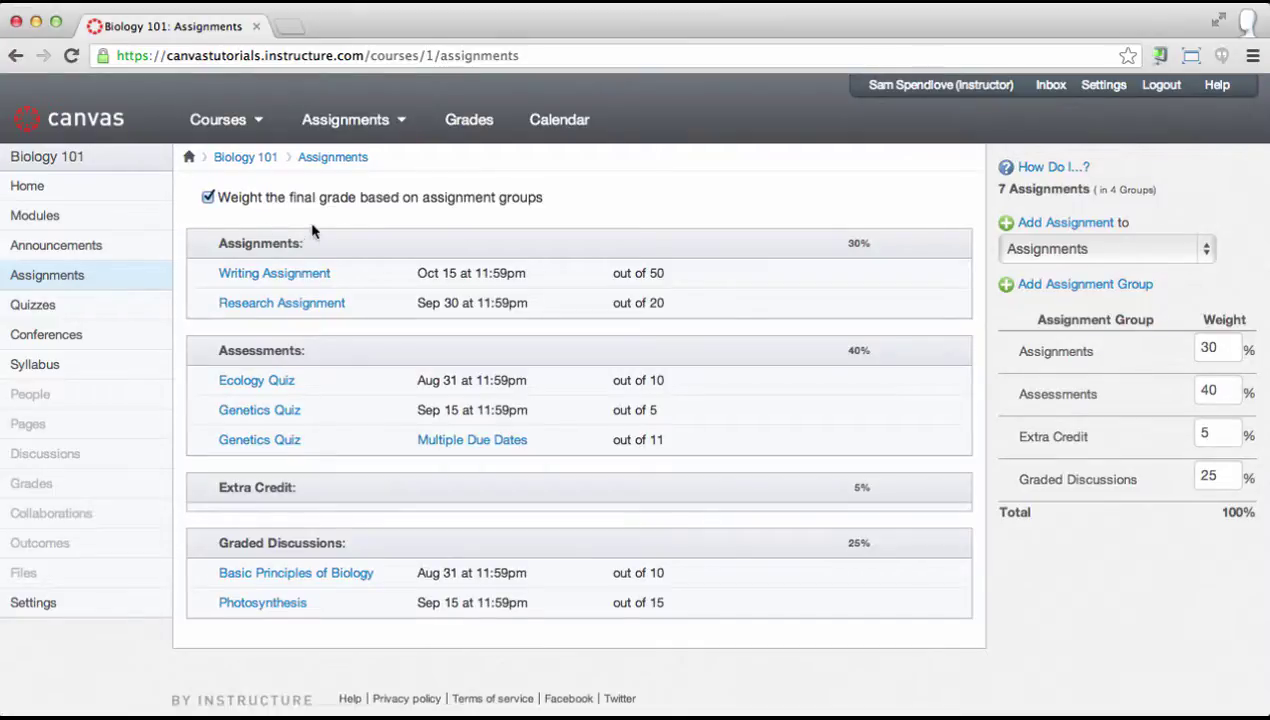
mouse_move(873, 244)
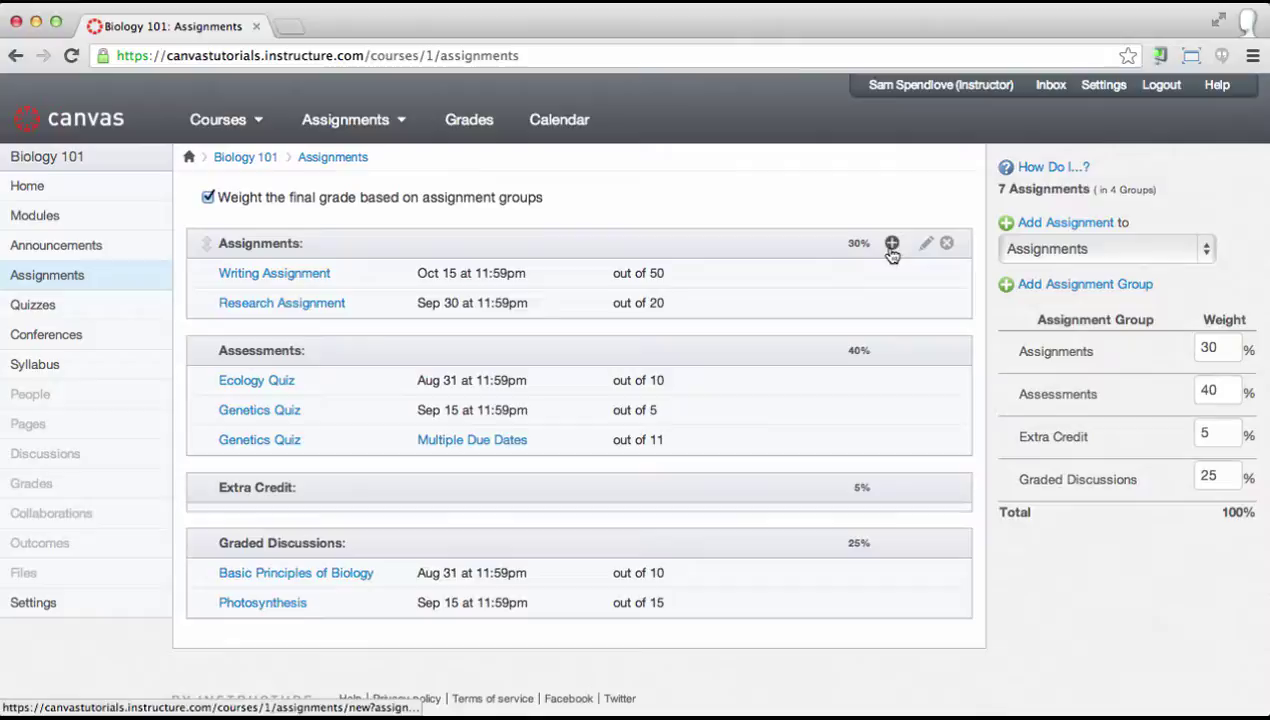
click(1015, 250)
click(1025, 258)
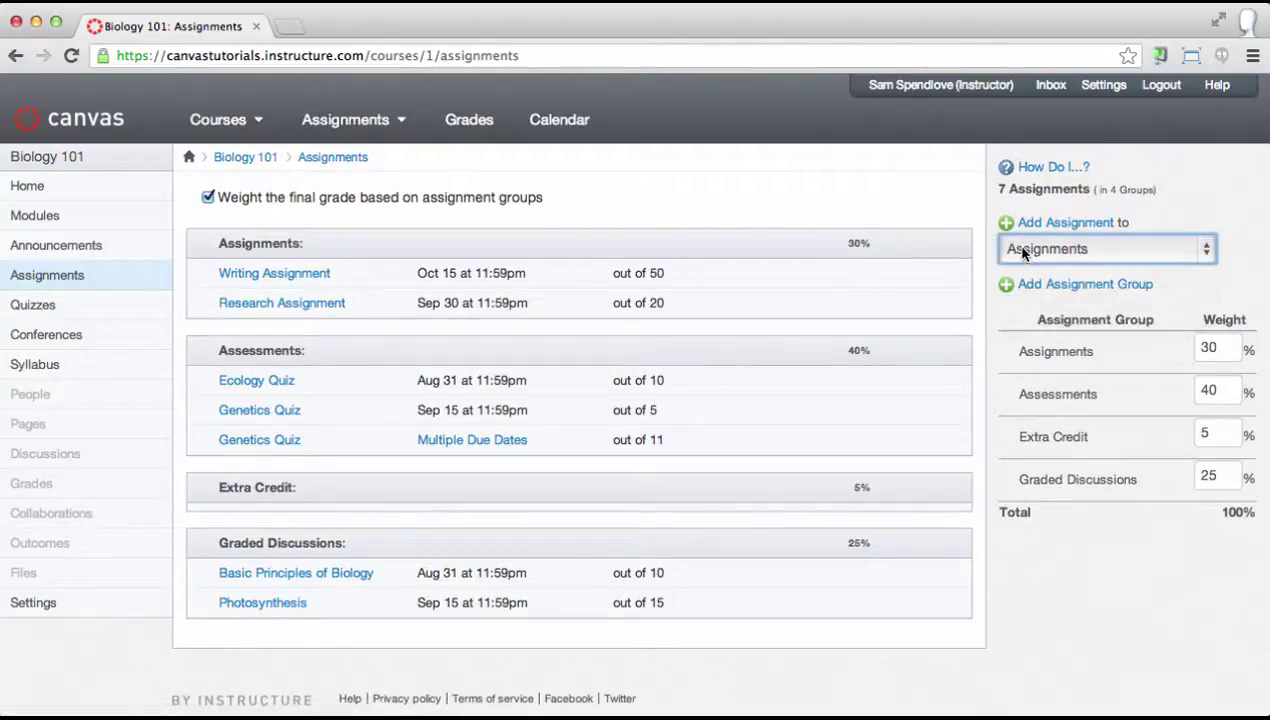
- Create 'Video Assignment' in the Assignments group, due Aug 31, 20 points, type Assignment
click(1012, 234)
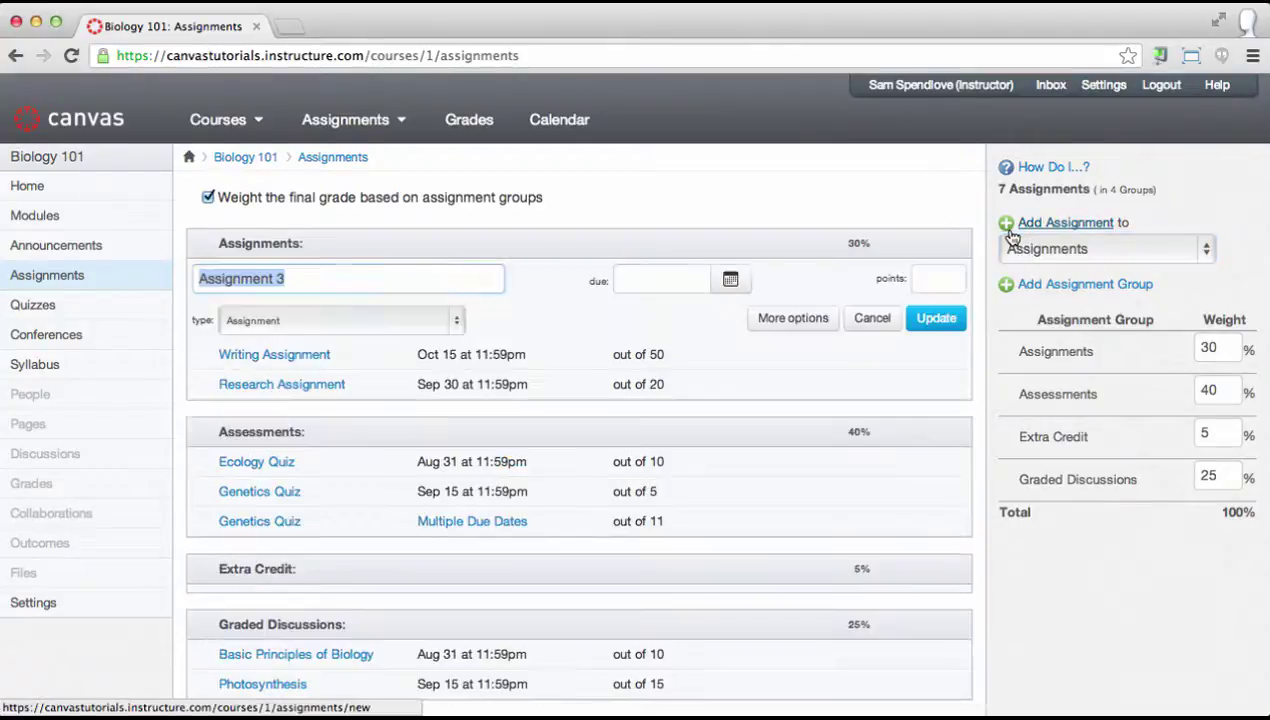
text(Video Assignment)
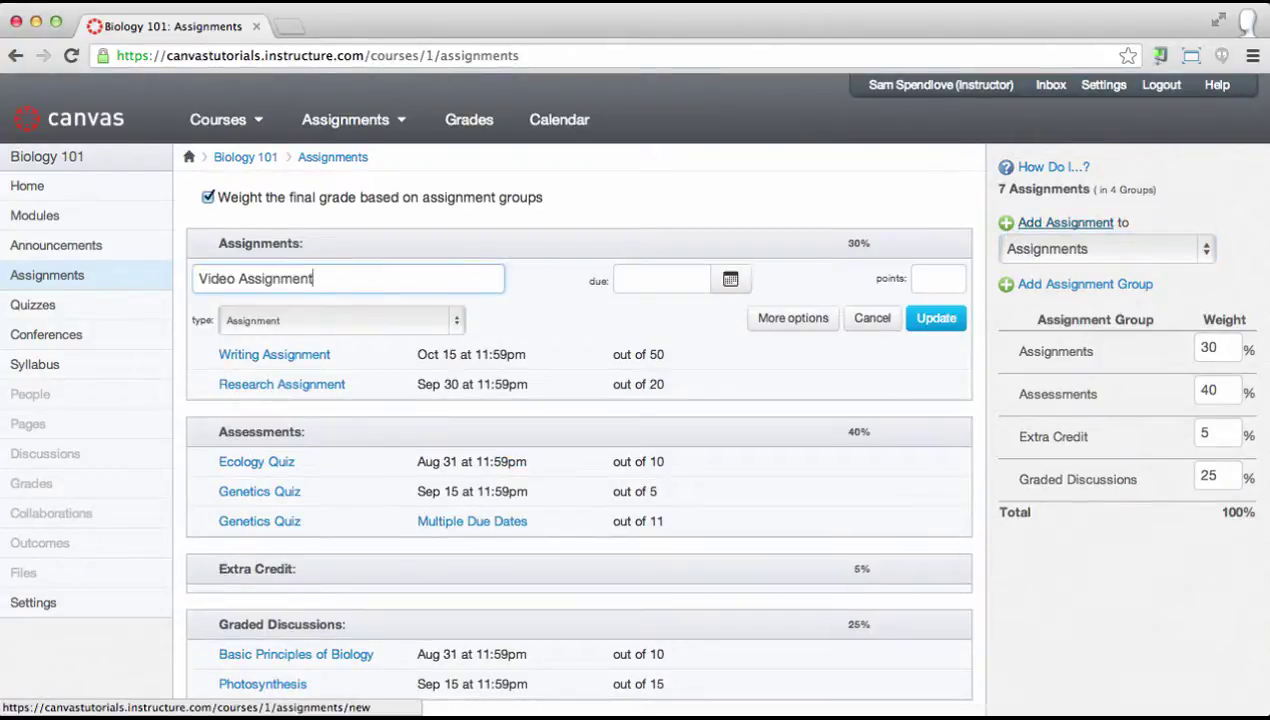
click(733, 280)
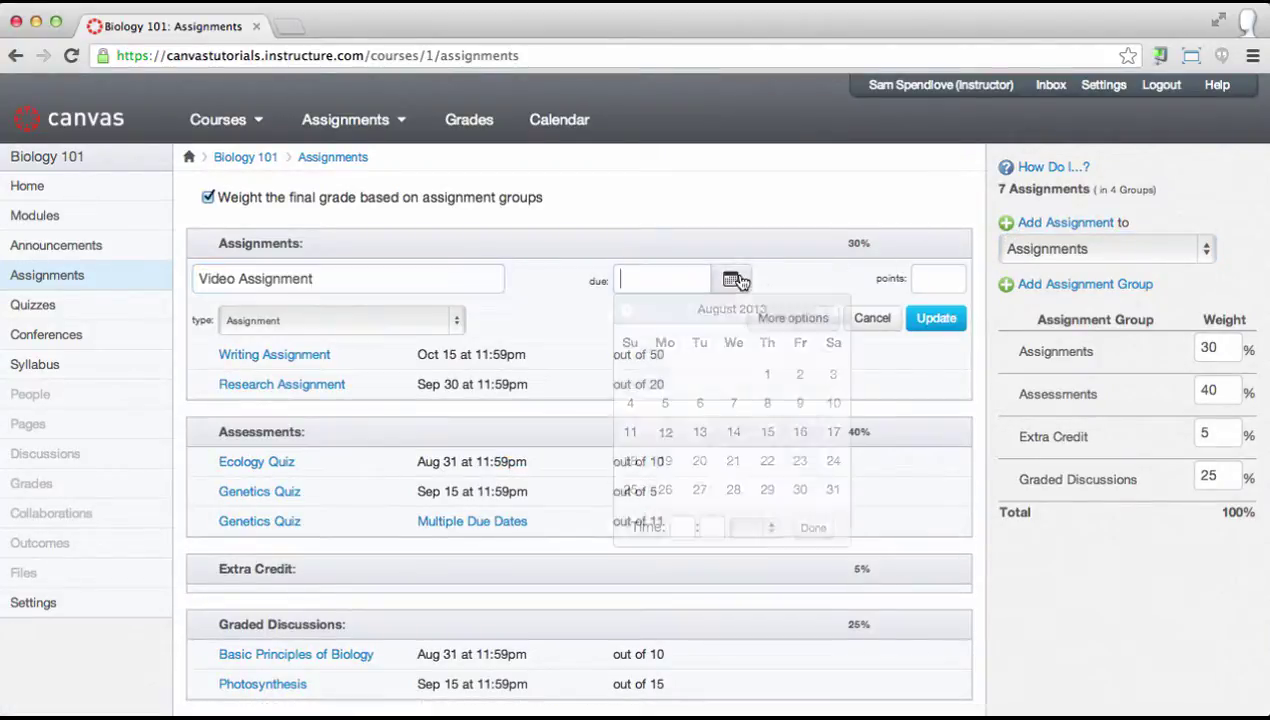
click(832, 489)
click(814, 527)
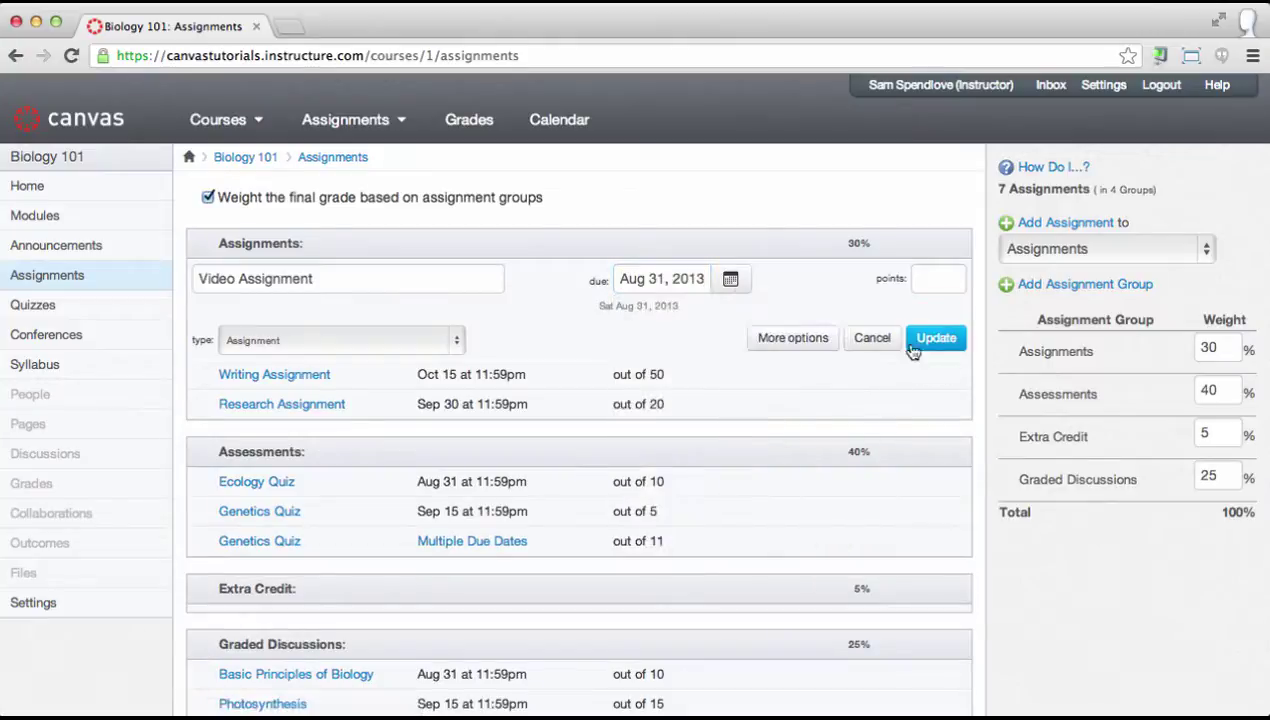
click(935, 285)
text(20)
click(455, 342)
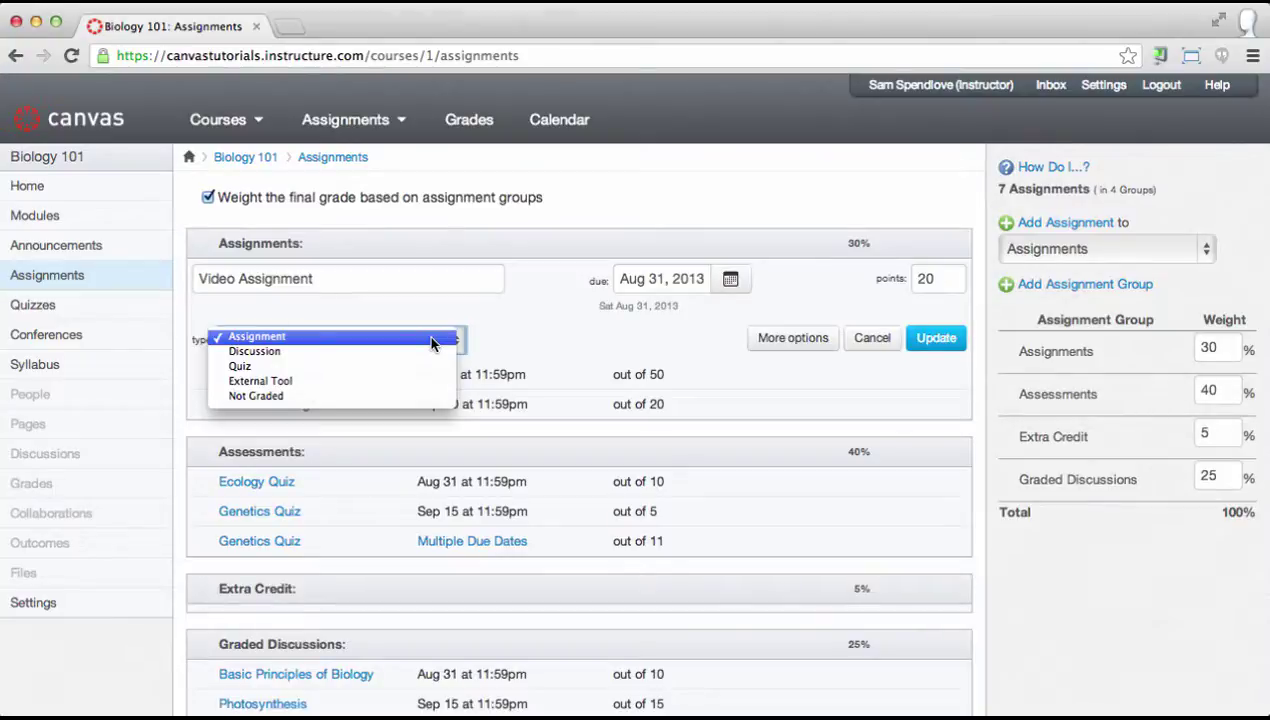
click(432, 340)
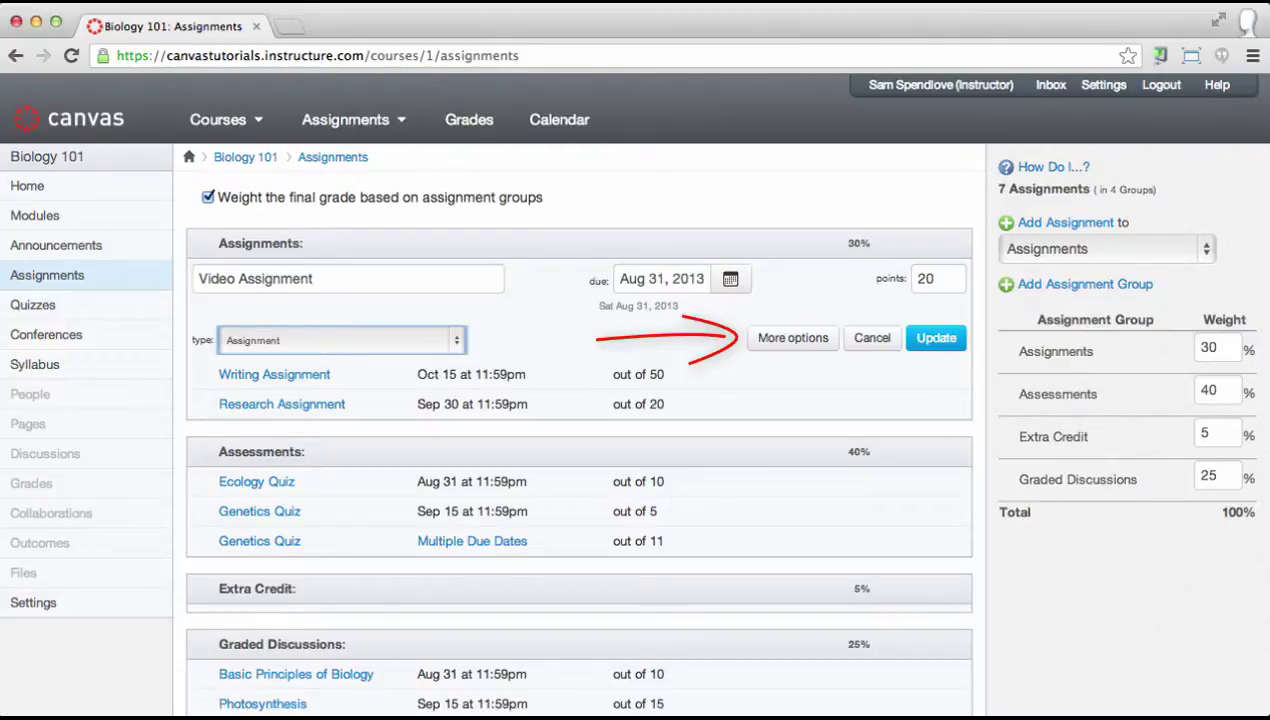
click(918, 341)
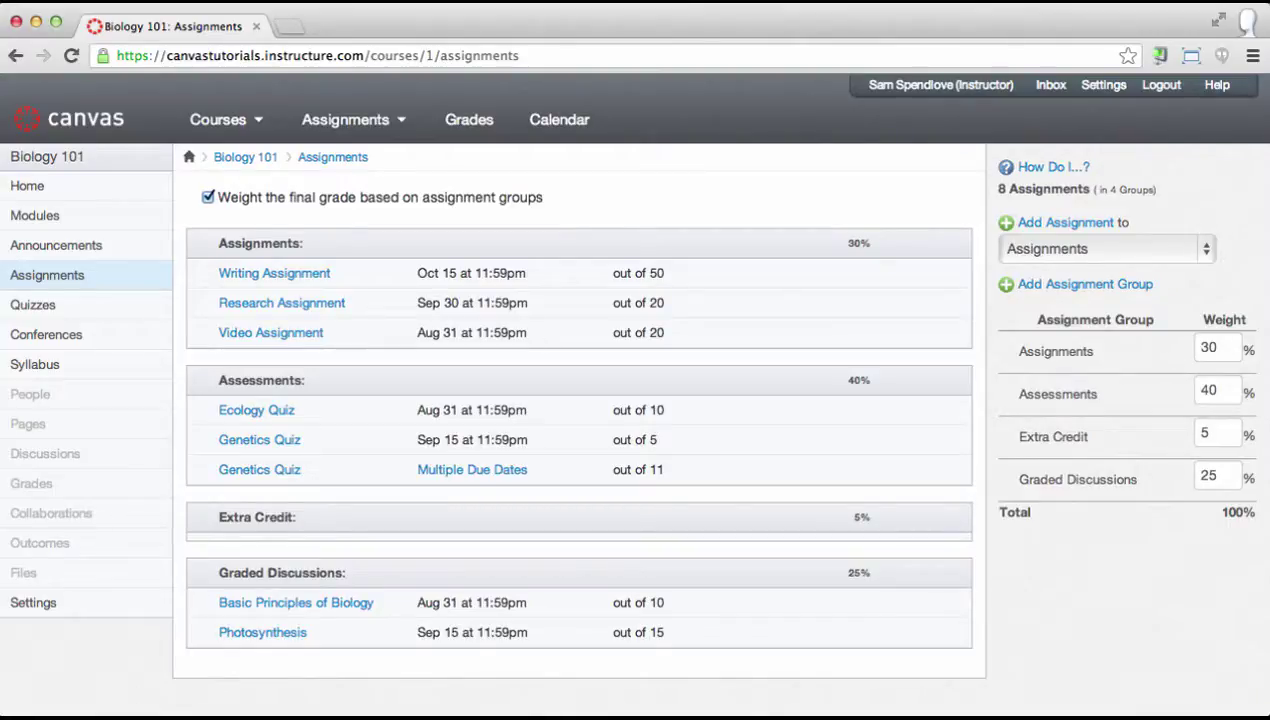
- Edit Video Assignment's description with the pasted instructions and an embedded YouTube video
click(320, 340)
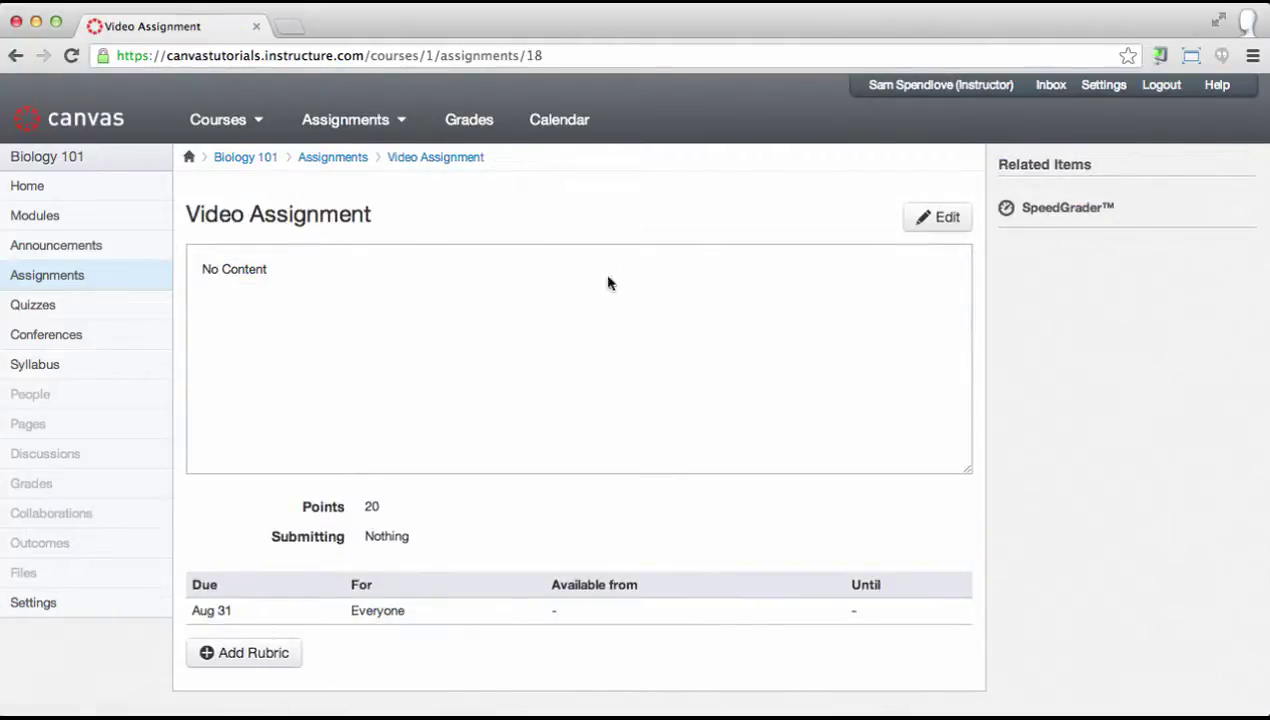
click(904, 223)
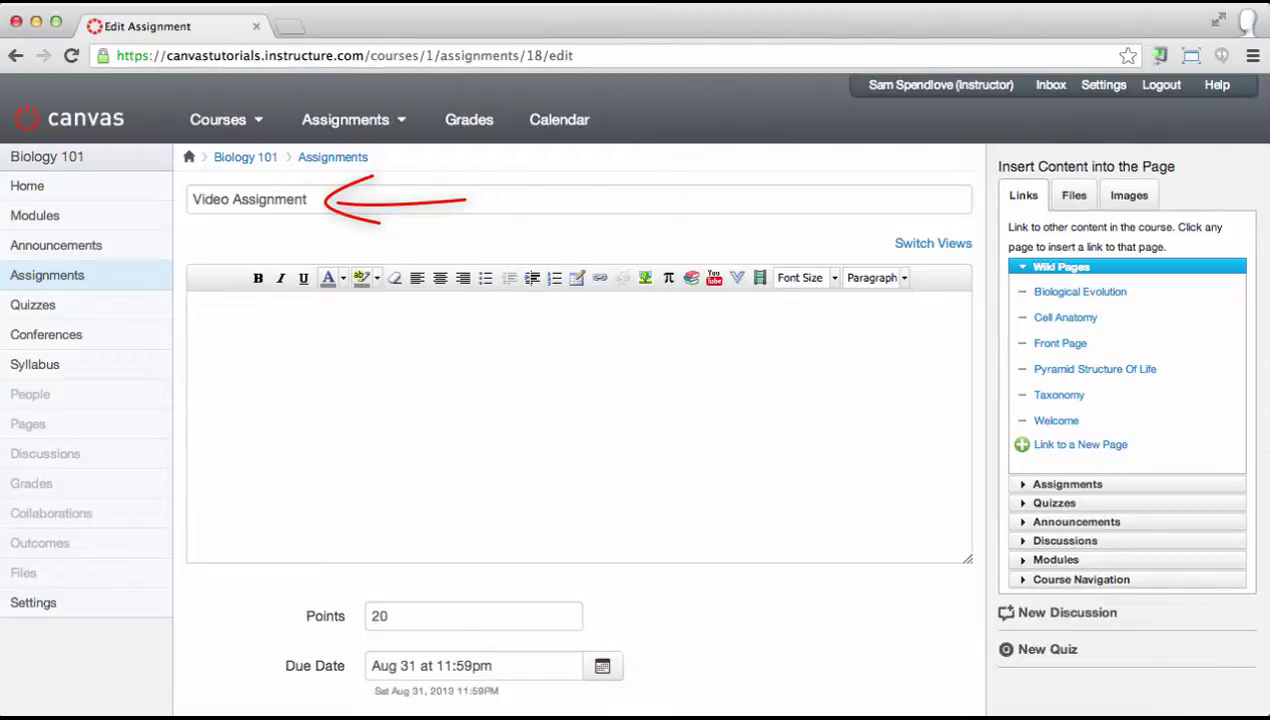
click(816, 309)
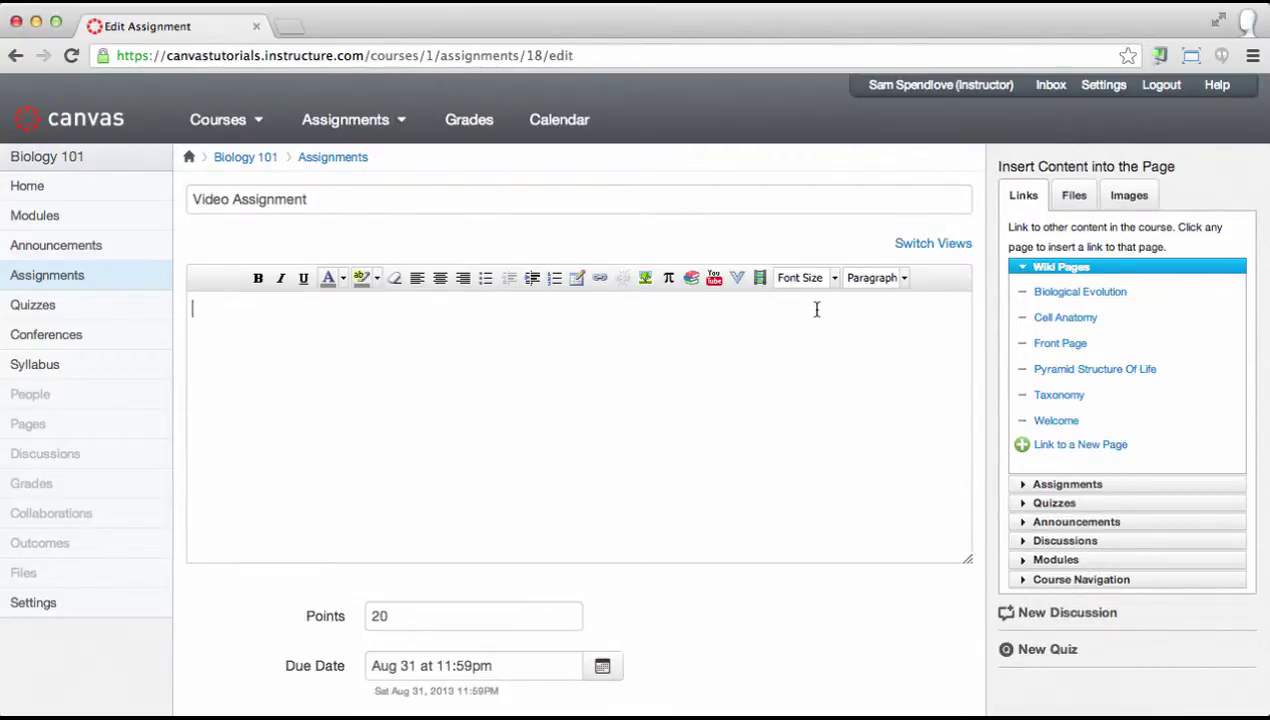
text(Watch the video on Insects and Reptiles and complete the worksheet. http://www.youtube.com/watch?v=FC8A8B2Myqs)
key(Return)
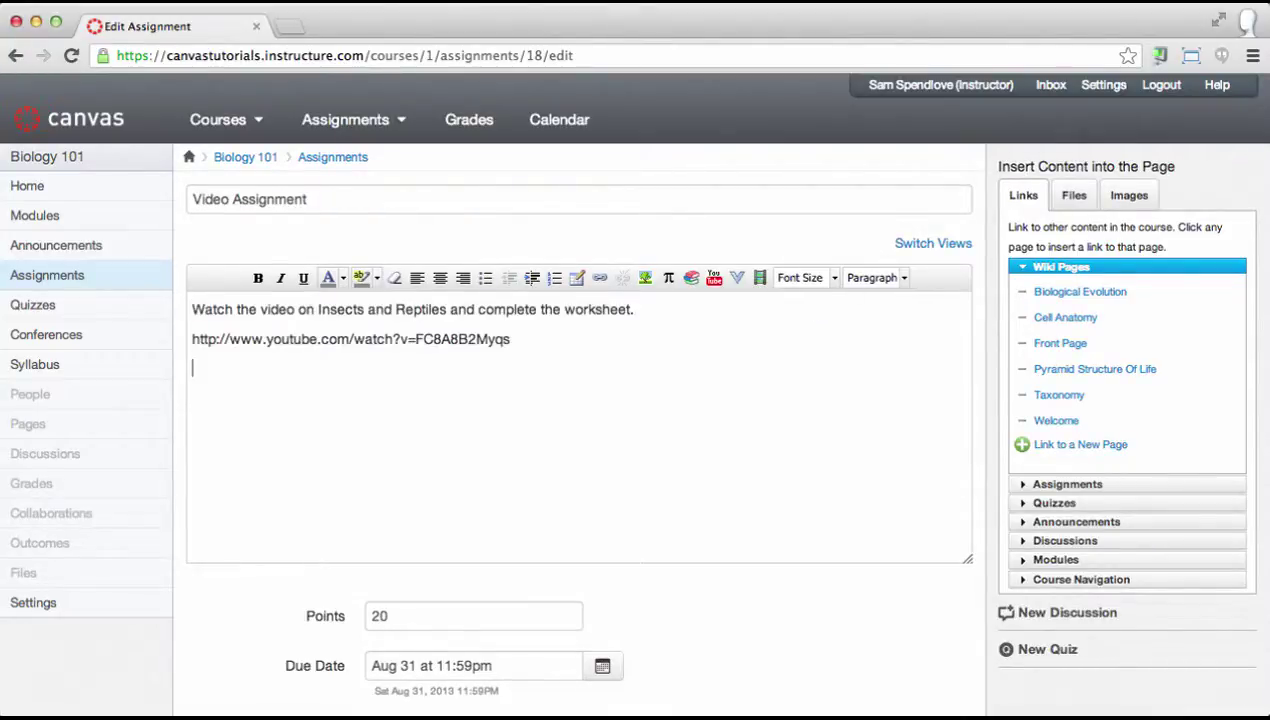
key(BackSpace)
key(Return)
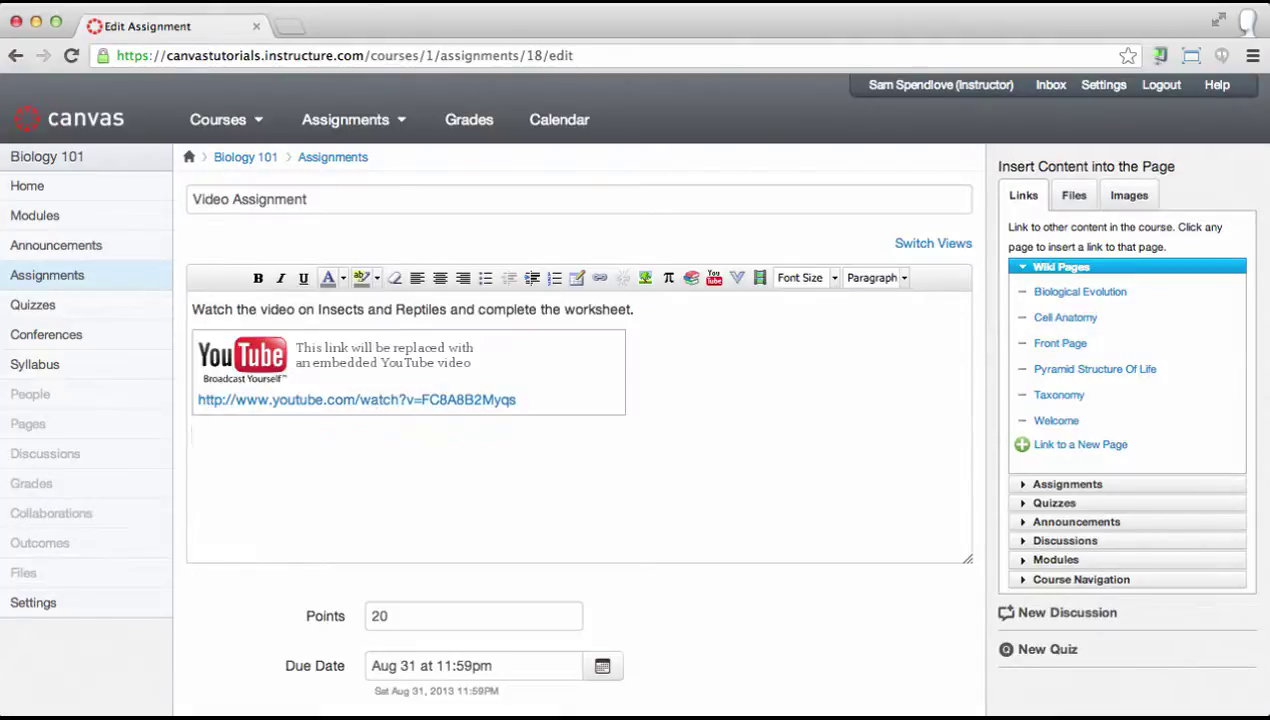
- Link the text 'the worksheet.' to the course file video_bill_nye_insects.doc
drag(638, 312, 547, 309)
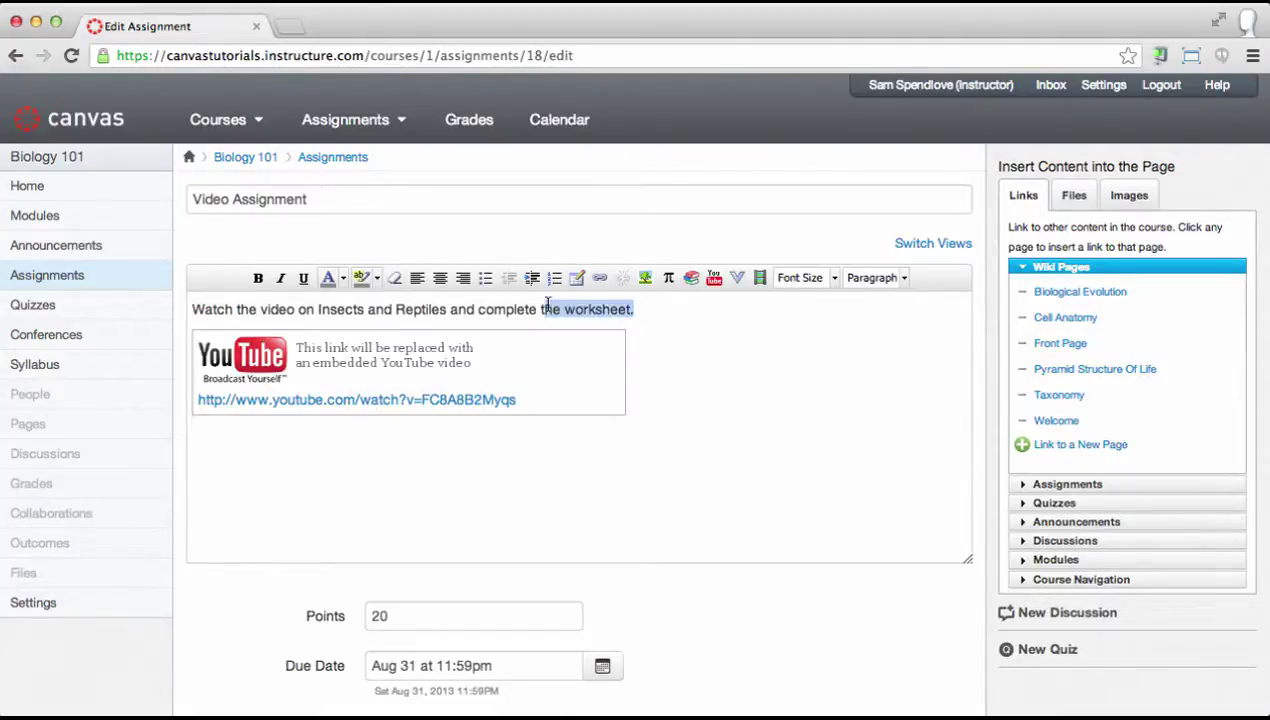
click(1070, 199)
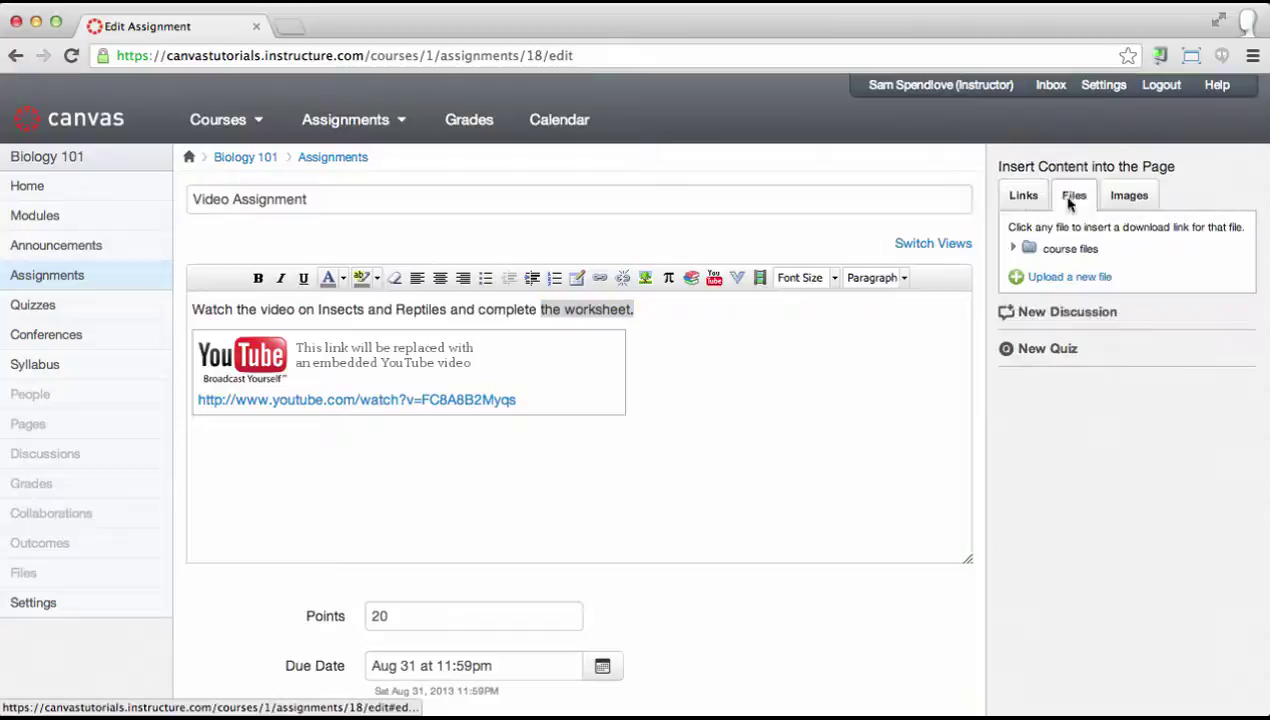
click(1064, 251)
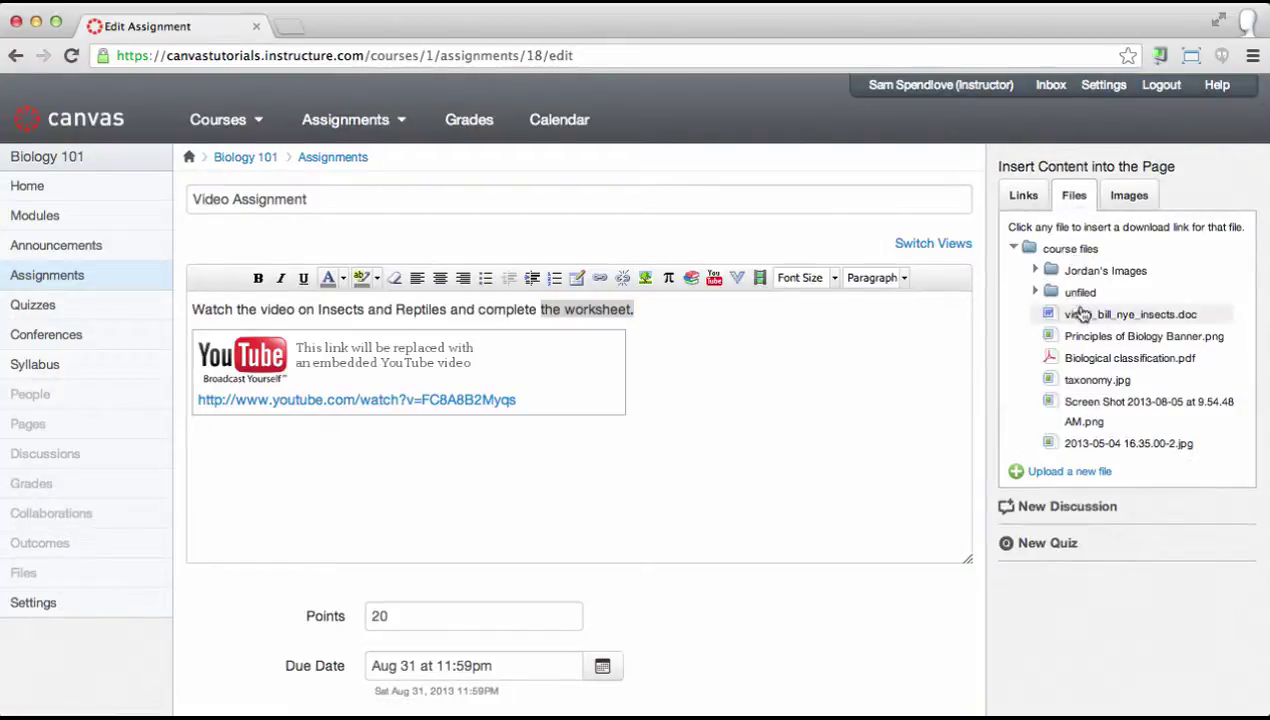
click(1082, 314)
scroll(1090, 318, down, 1)
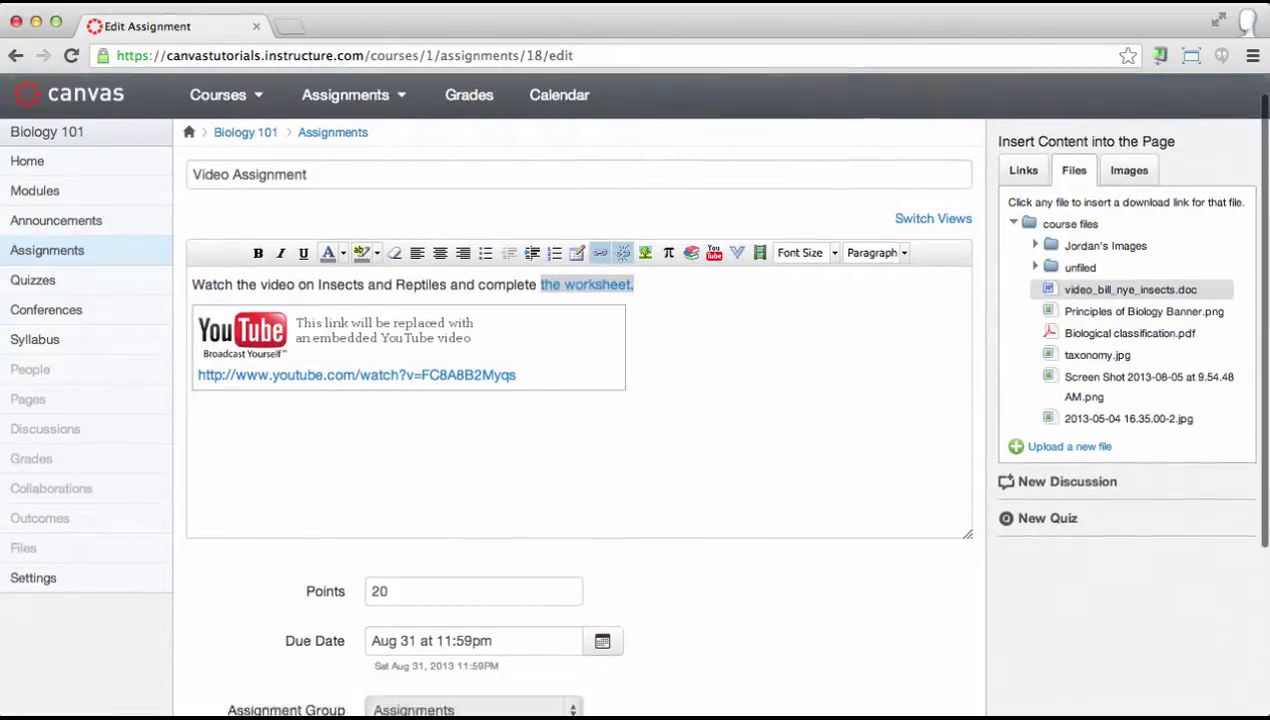
scroll(630, 390, down, 5)
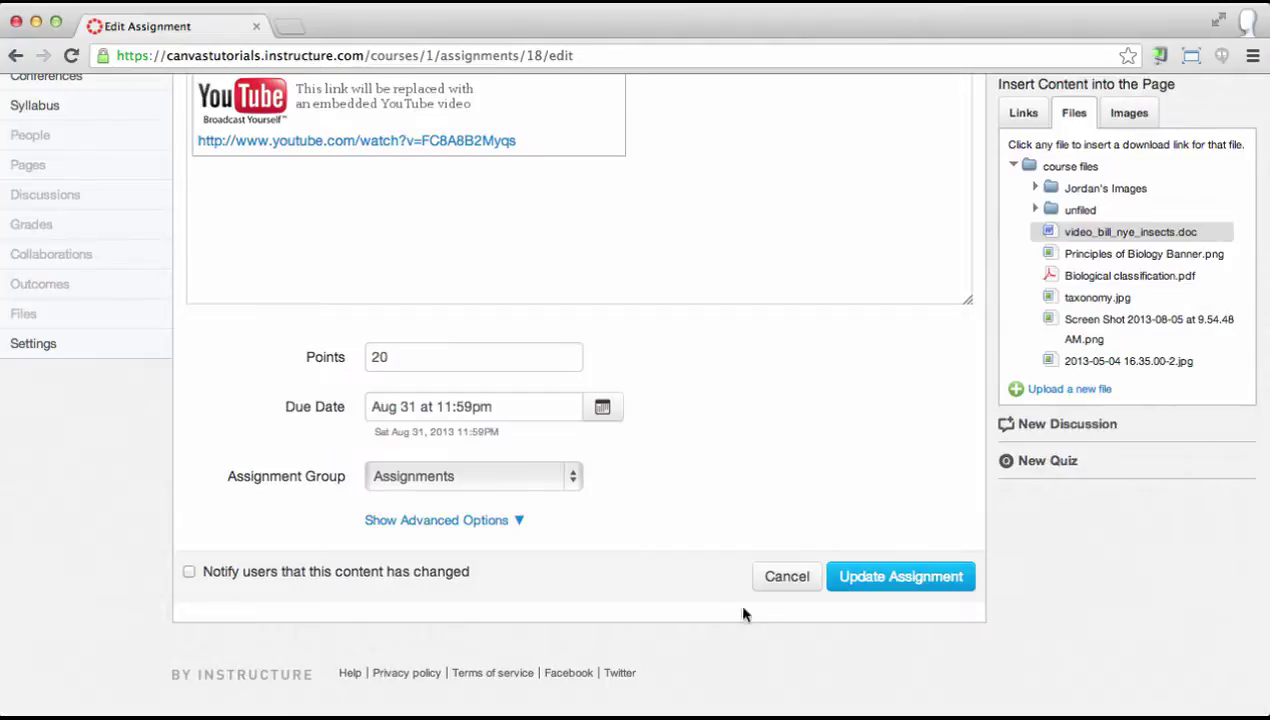
- Keep Points as the grading type and set the submission type to Online
click(517, 526)
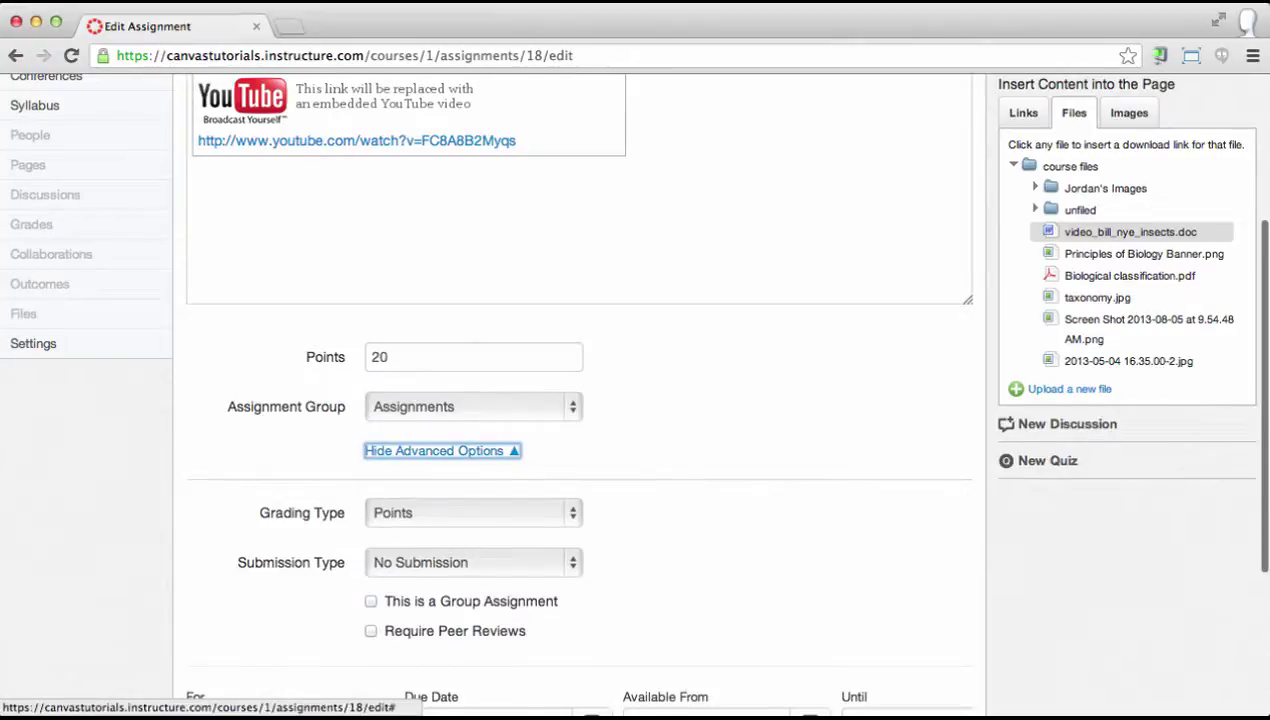
scroll(580, 400, down, 5)
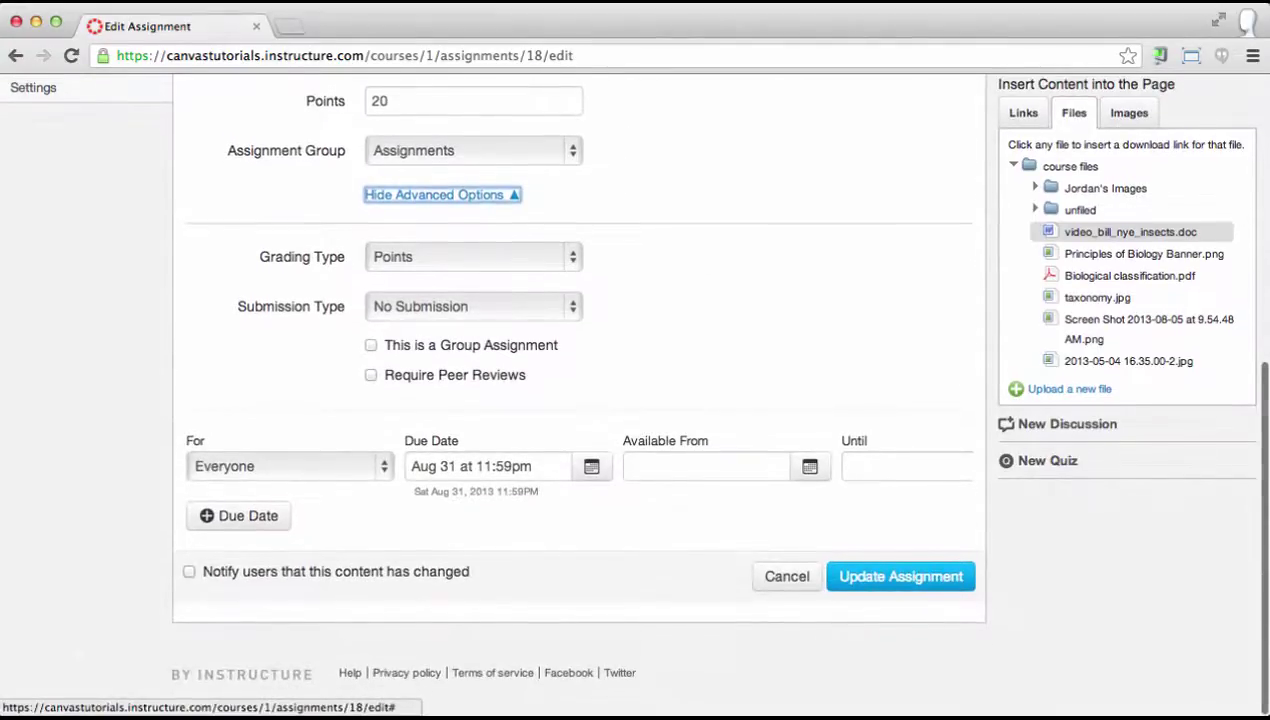
click(572, 257)
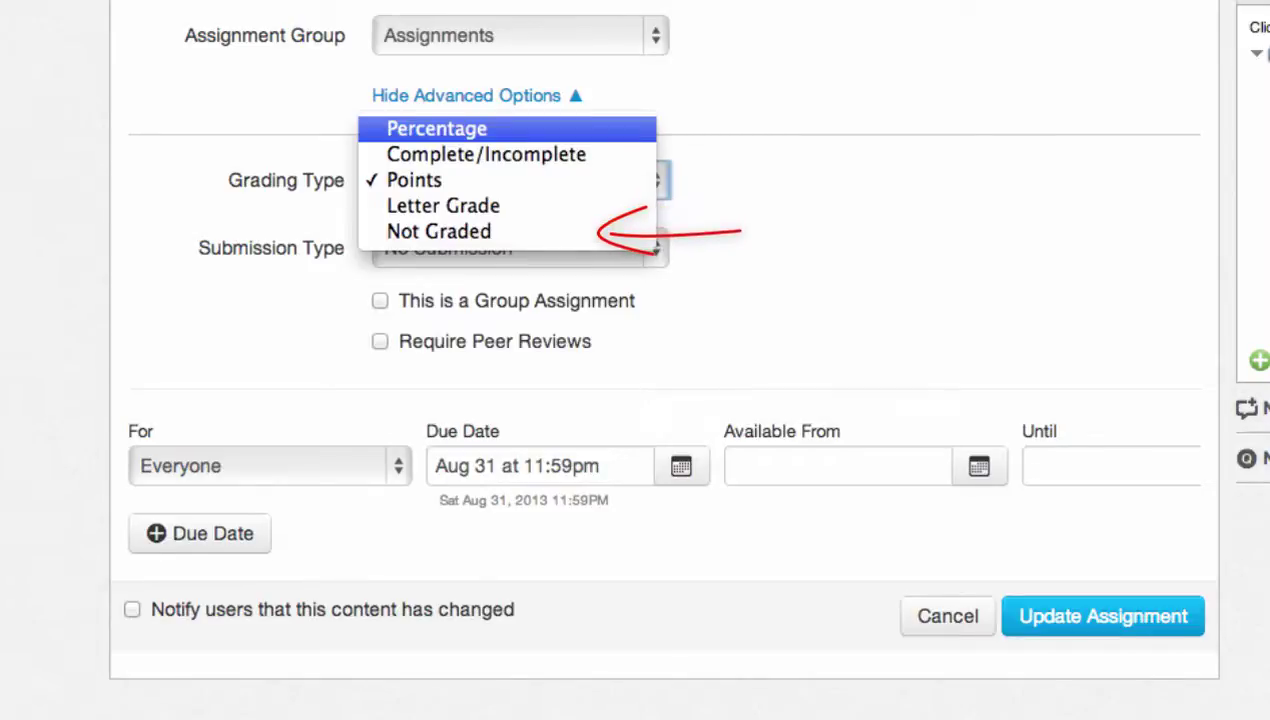
click(622, 188)
click(657, 258)
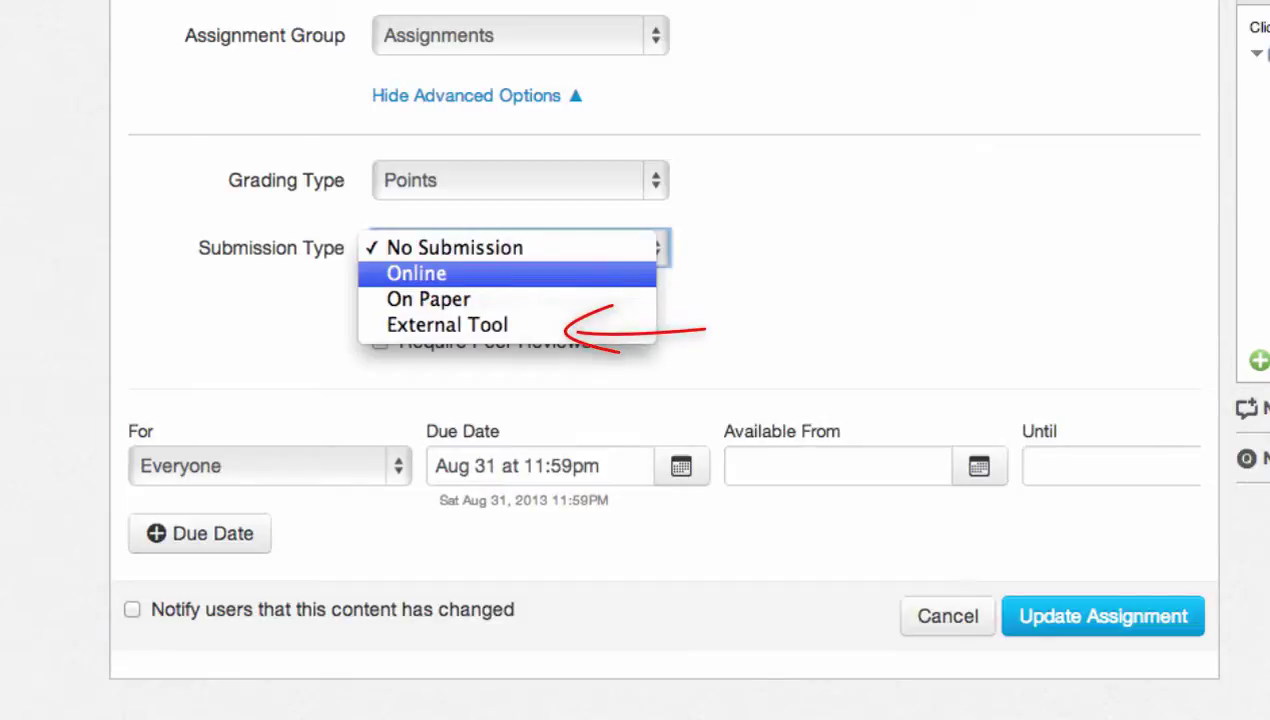
click(641, 274)
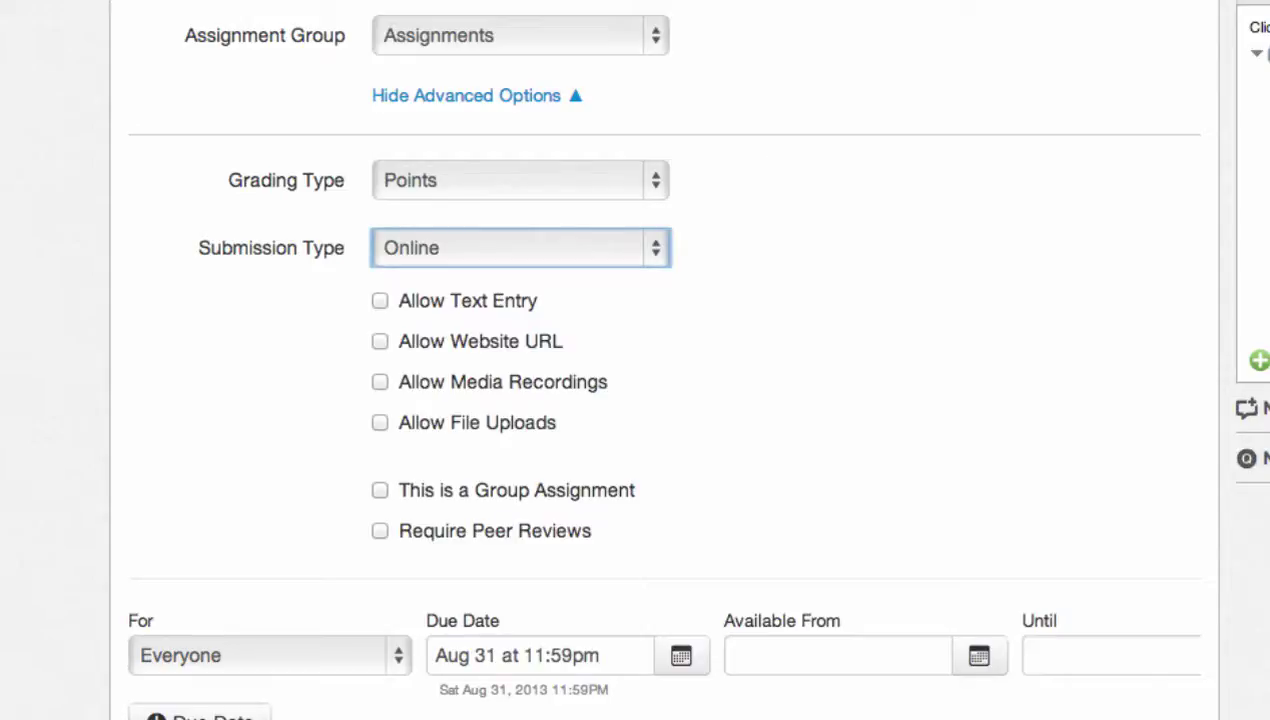
- Allow file uploads restricted to the types doc, docx and pdf
click(381, 425)
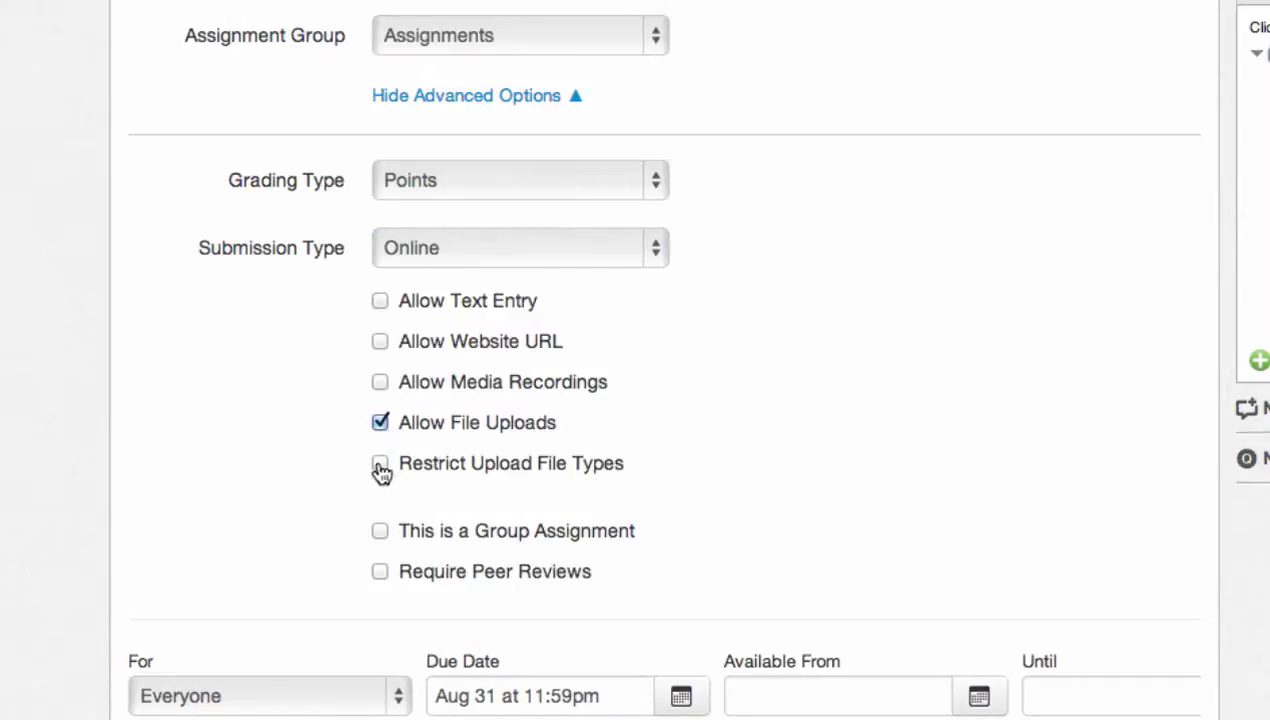
click(381, 468)
click(398, 498)
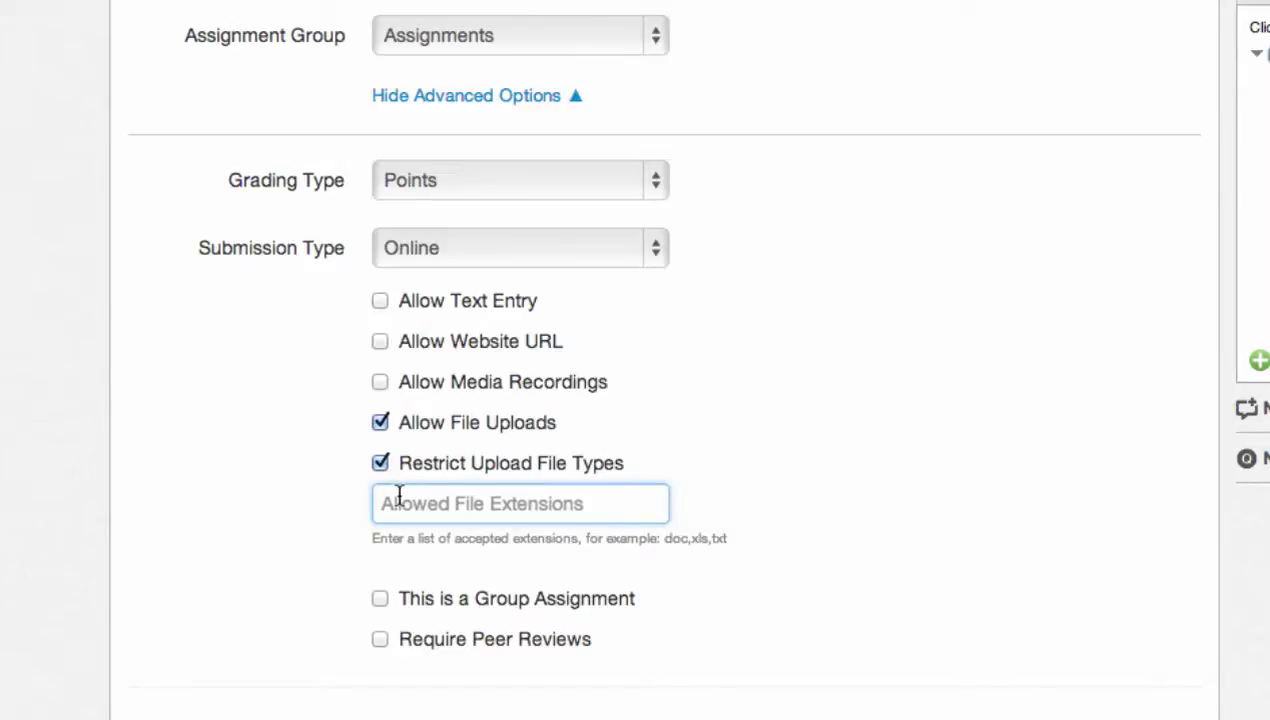
text(doc,docx,pdf)
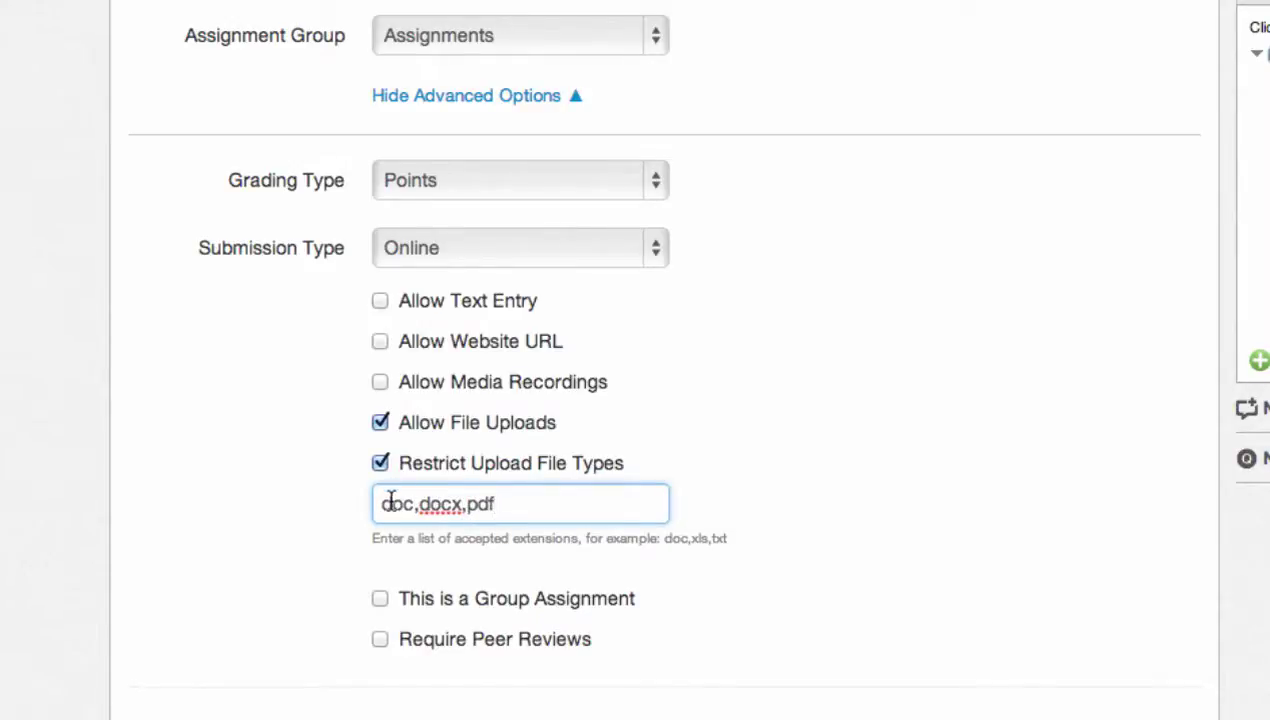
- Make it a group assignment for Bio Lab Groups, graded individually
scroll(390, 503, down, 5)
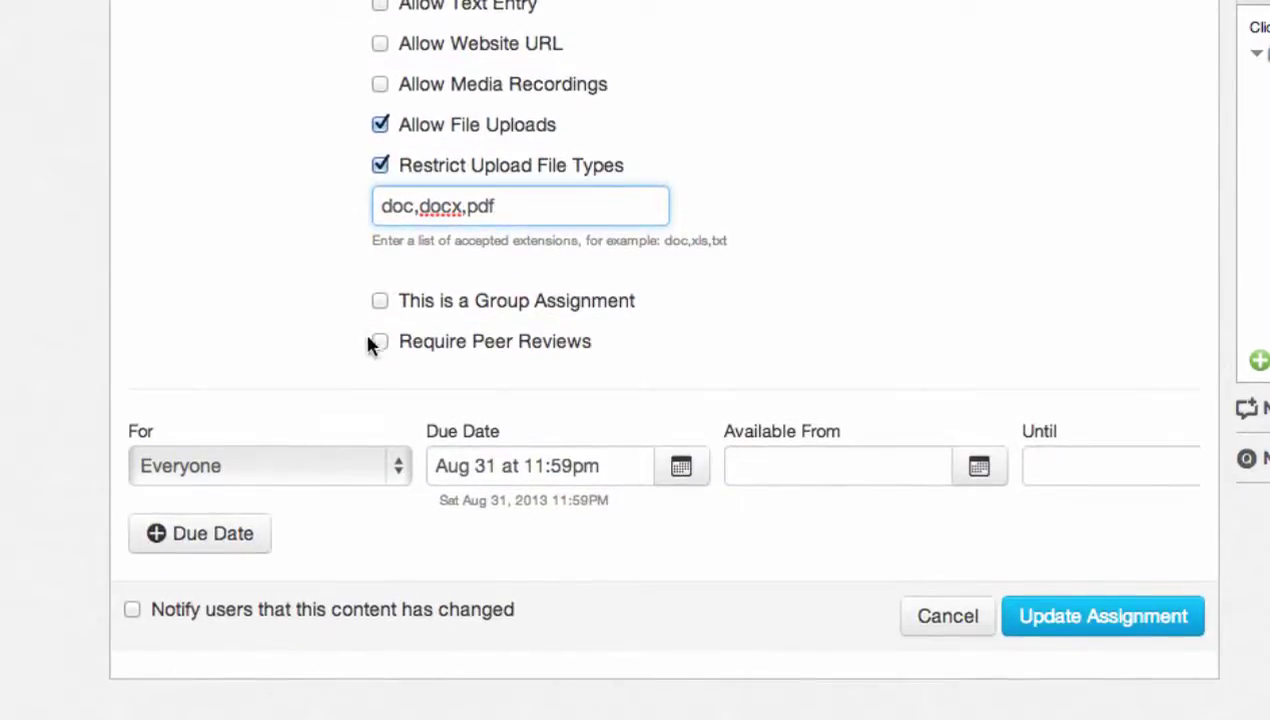
click(382, 302)
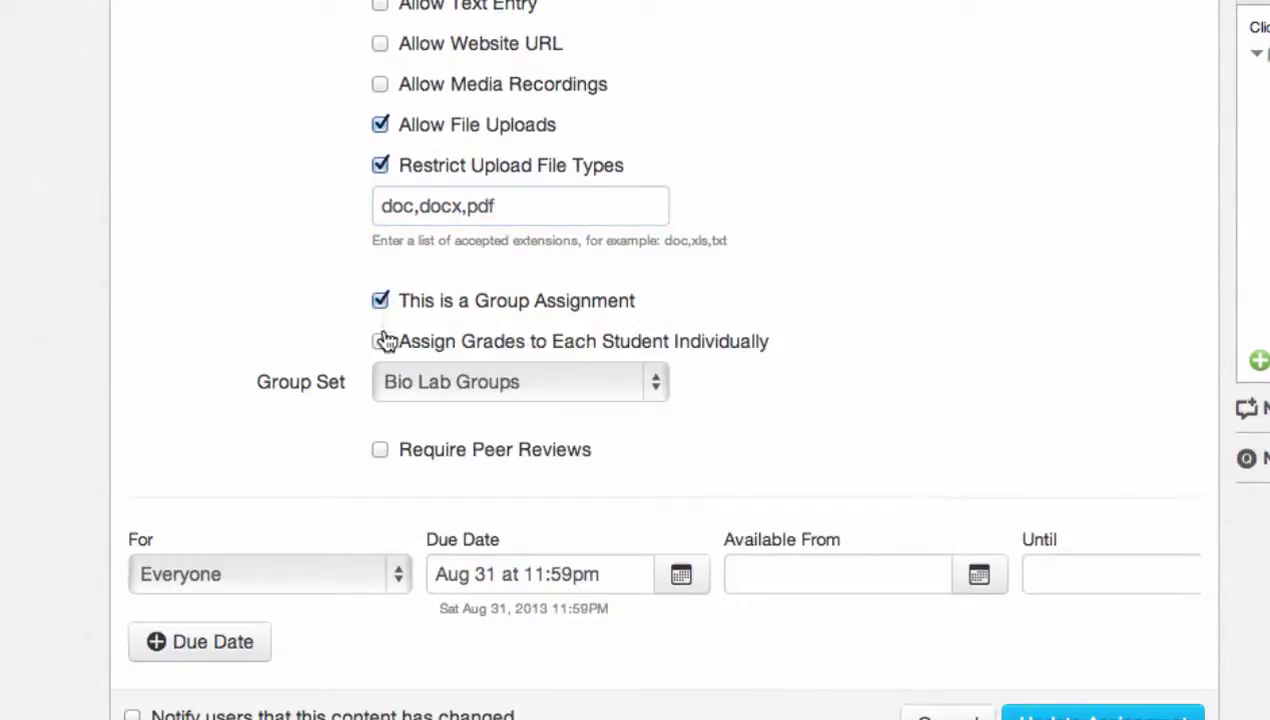
click(381, 343)
click(387, 383)
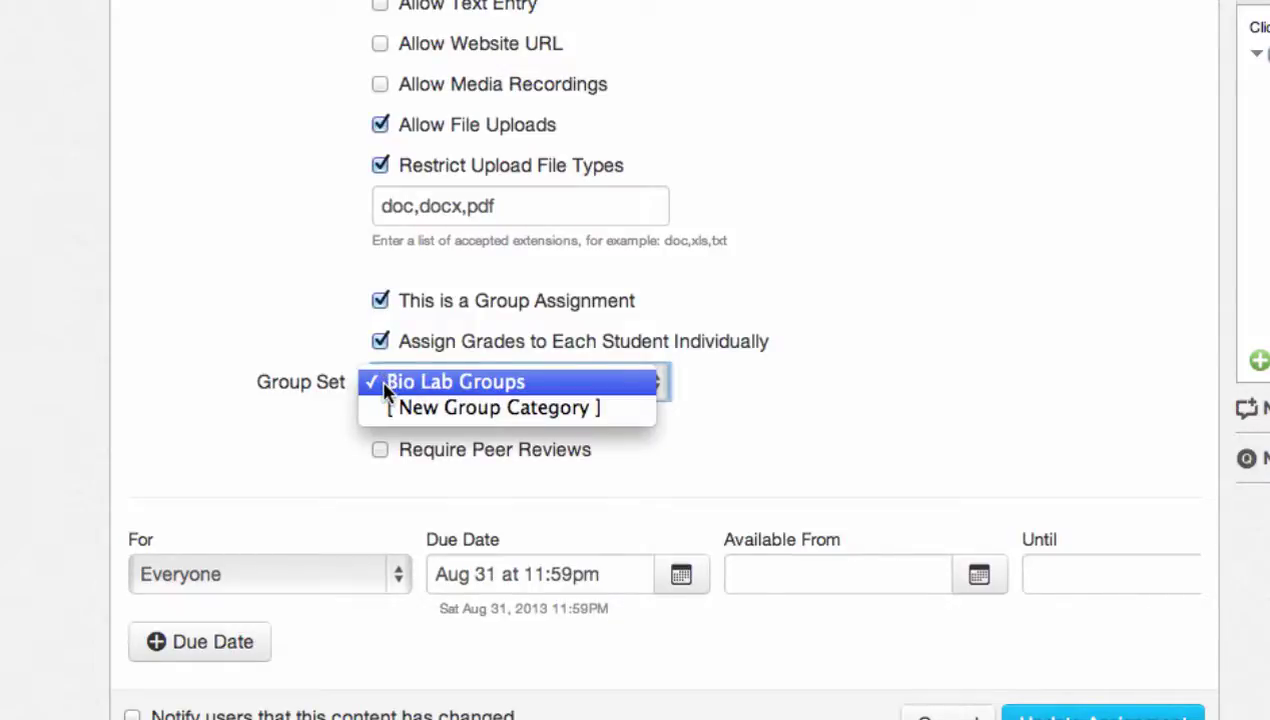
click(387, 386)
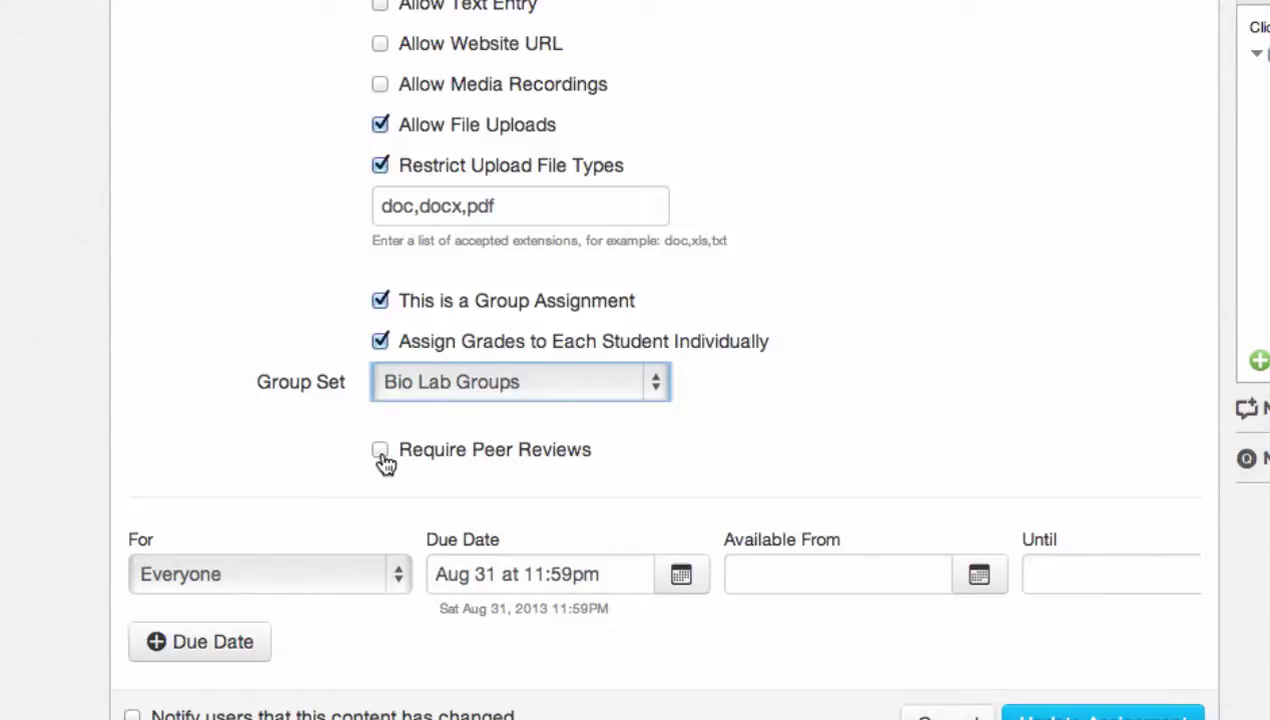
- Apply the Aug 31 due date to Section 1
scroll(385, 460, down, 3)
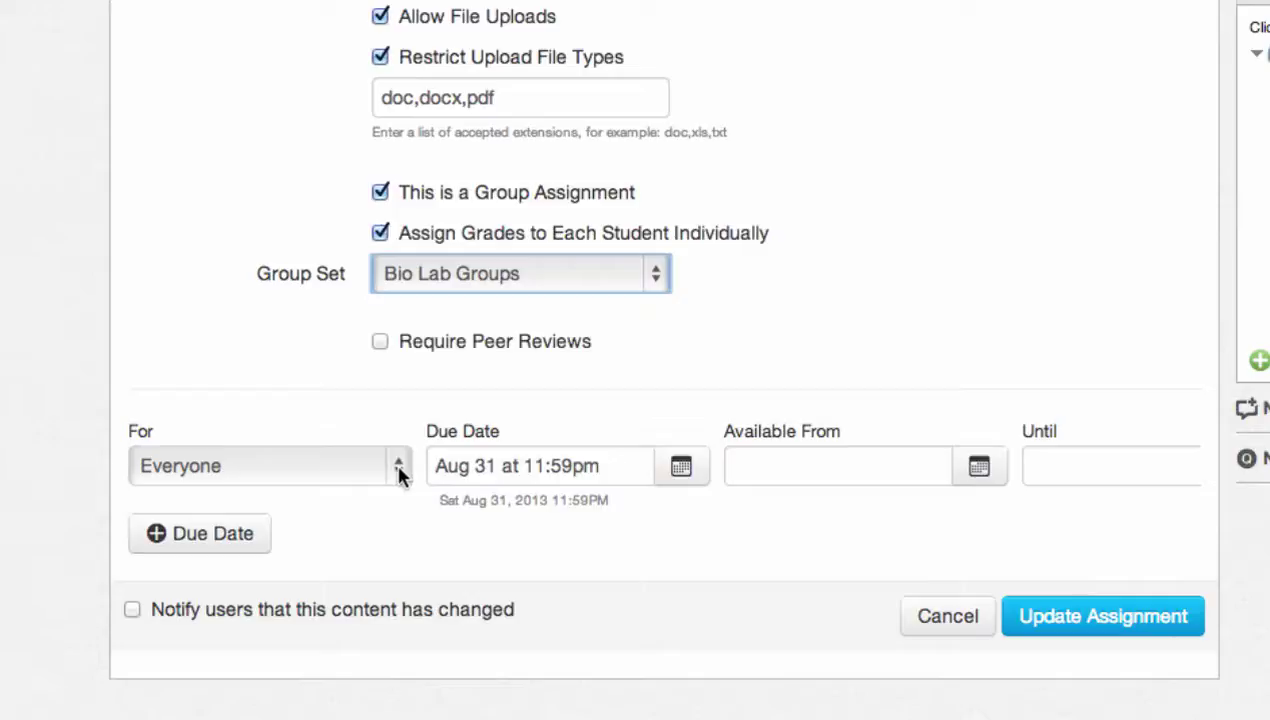
click(398, 474)
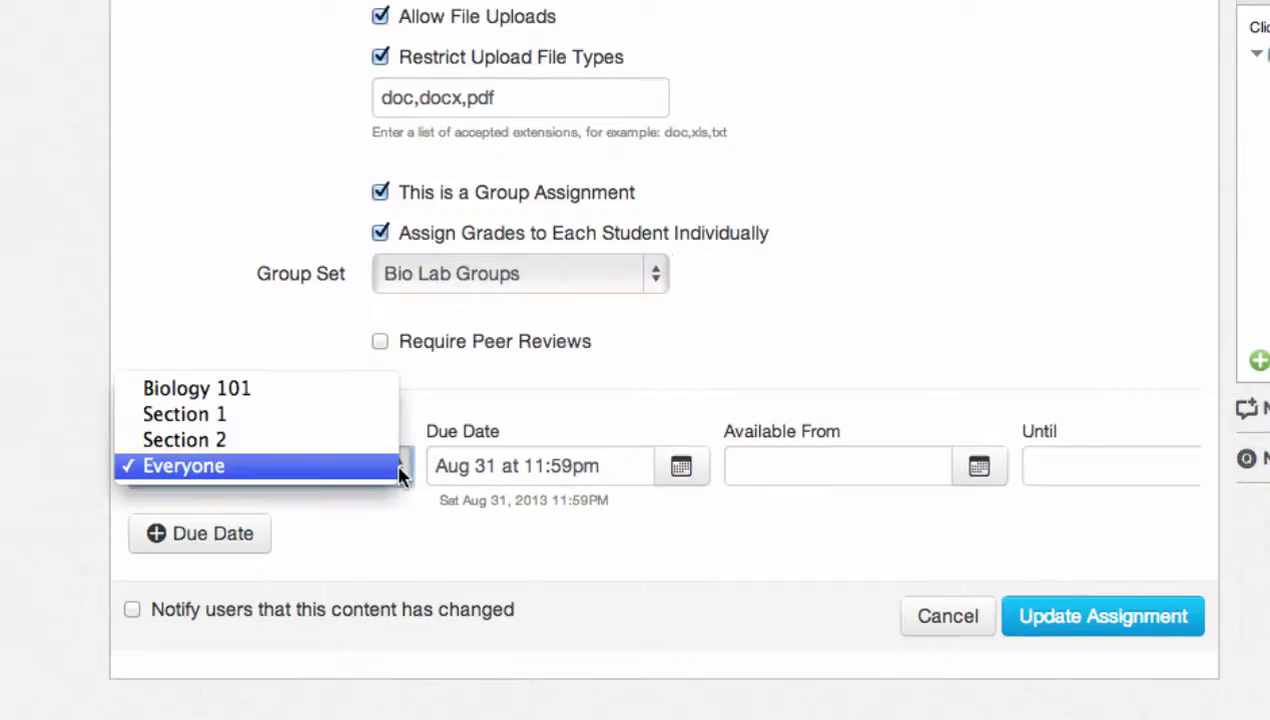
click(350, 422)
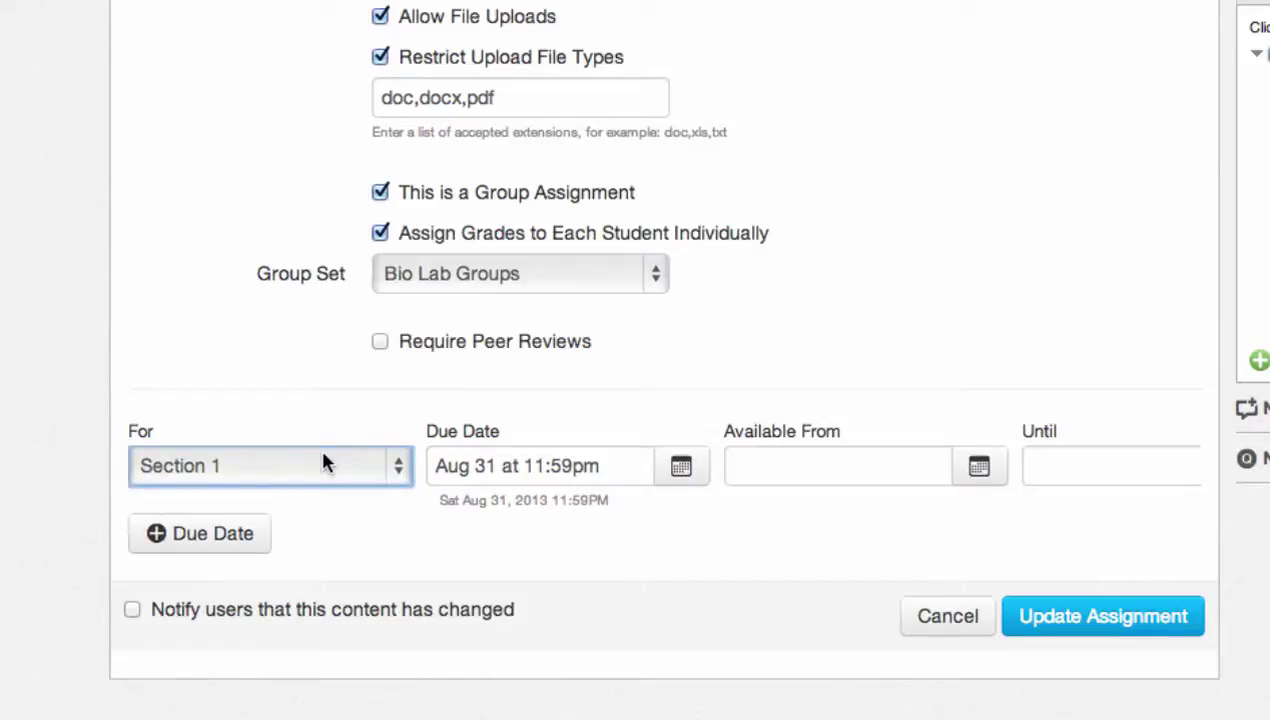
- Add a second due date of Aug 28 for Section 2
click(266, 540)
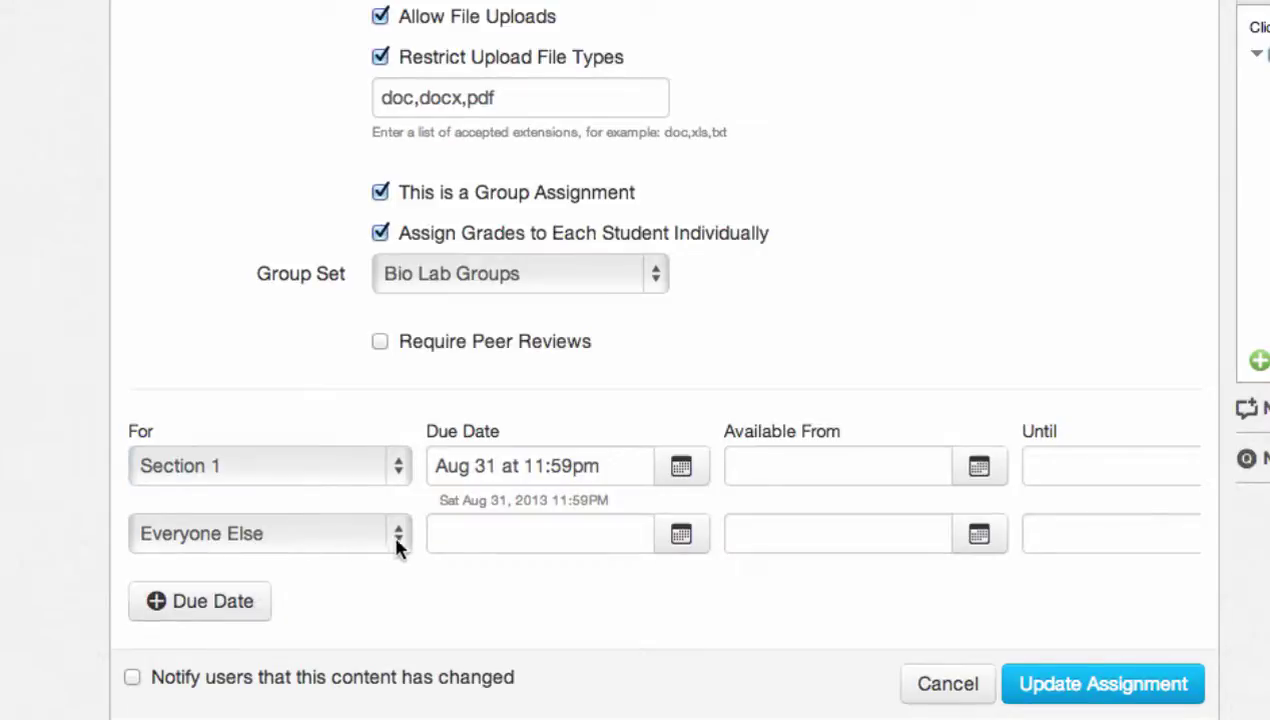
click(397, 540)
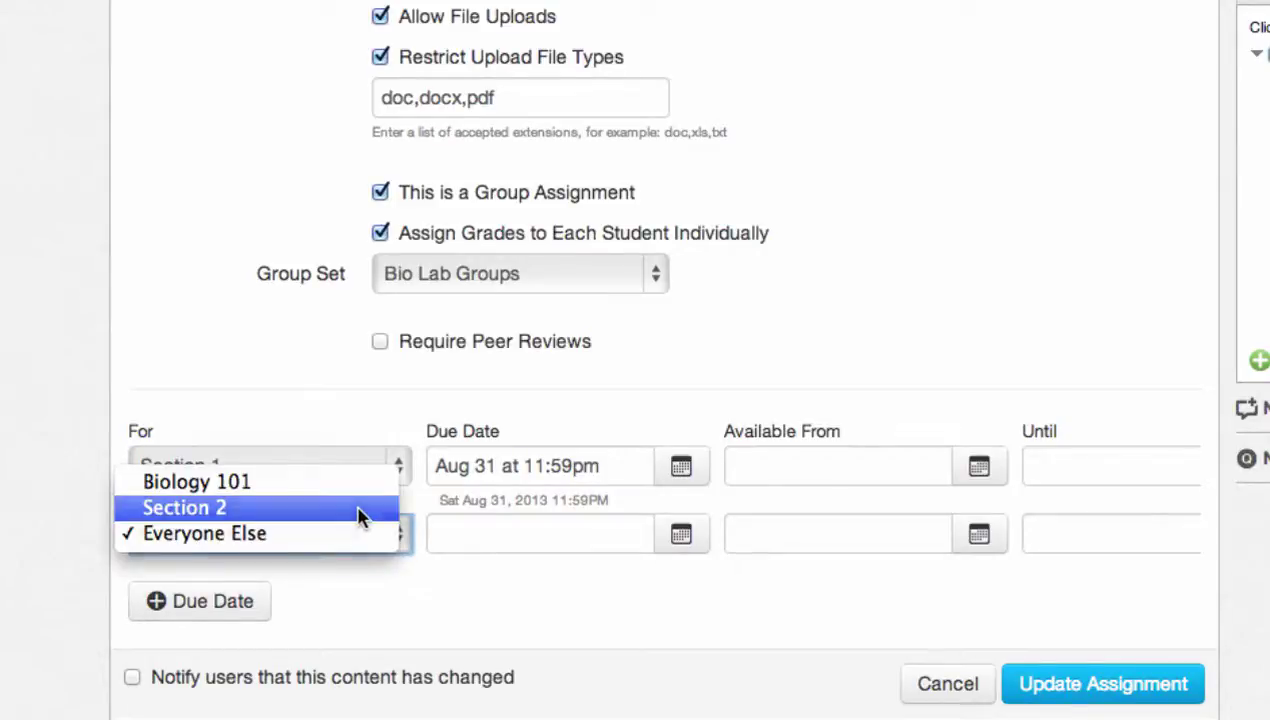
click(358, 514)
click(679, 552)
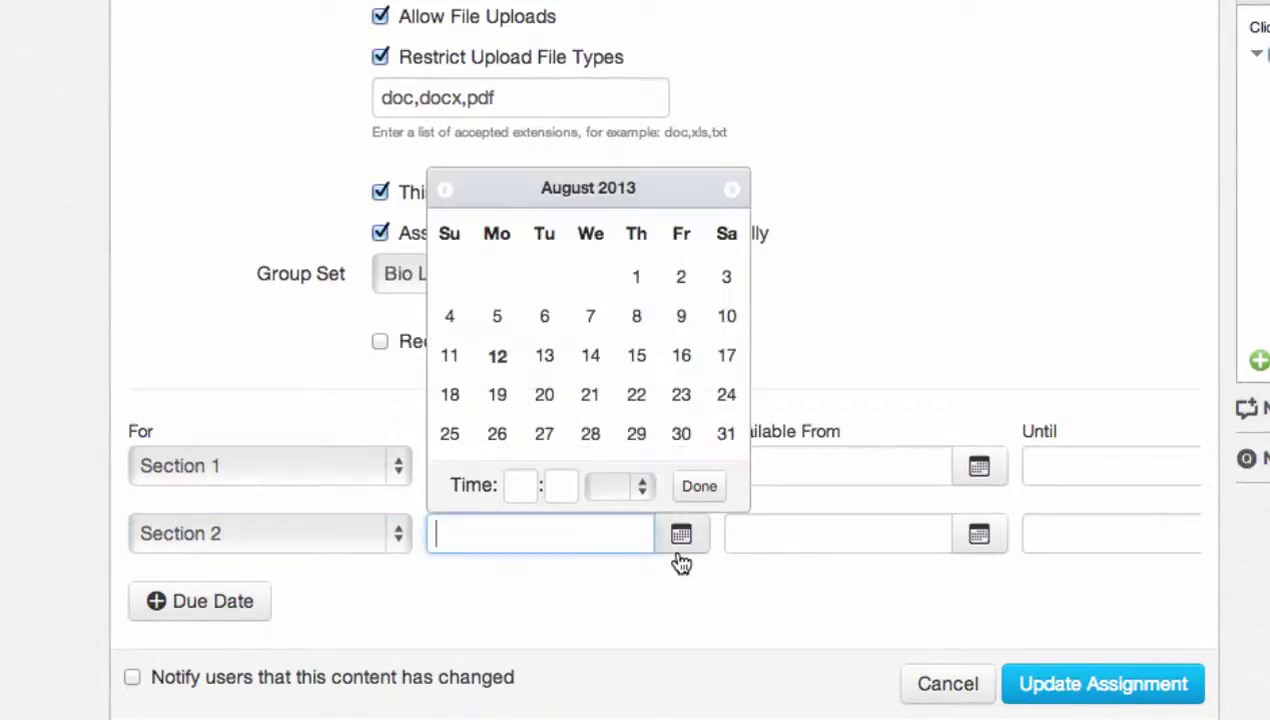
click(596, 440)
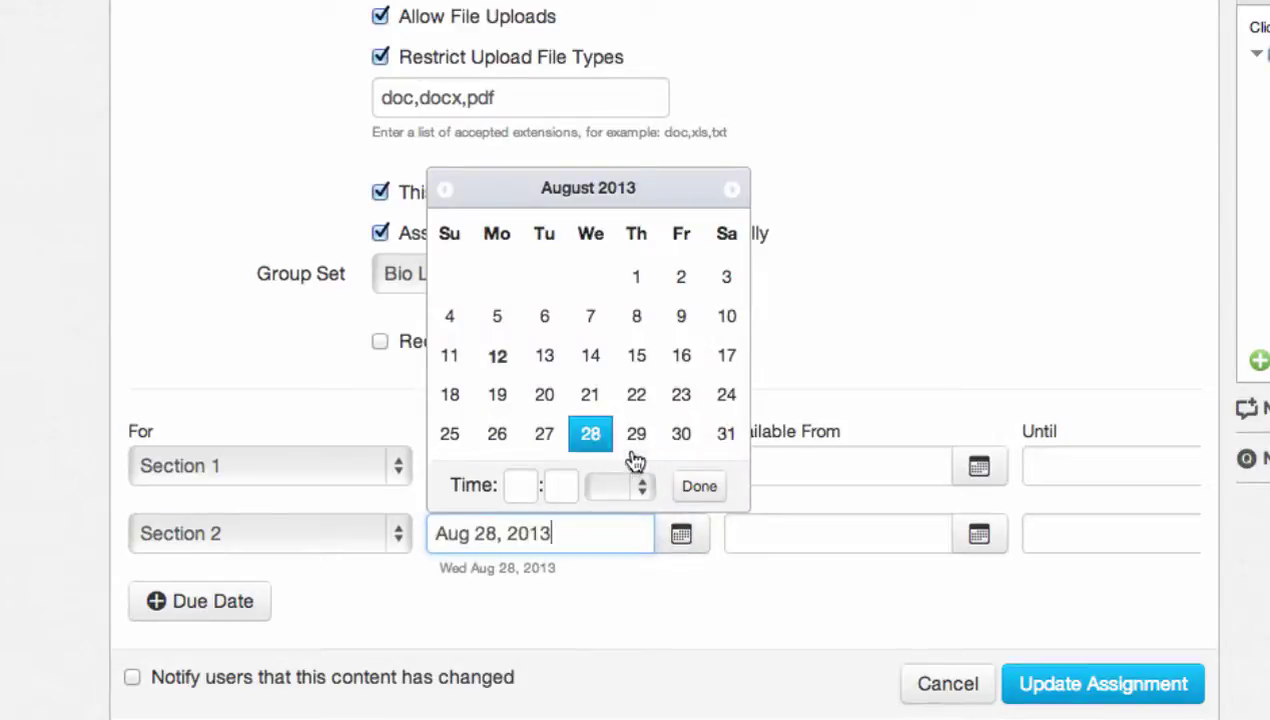
click(699, 487)
scroll(686, 589, down, 3)
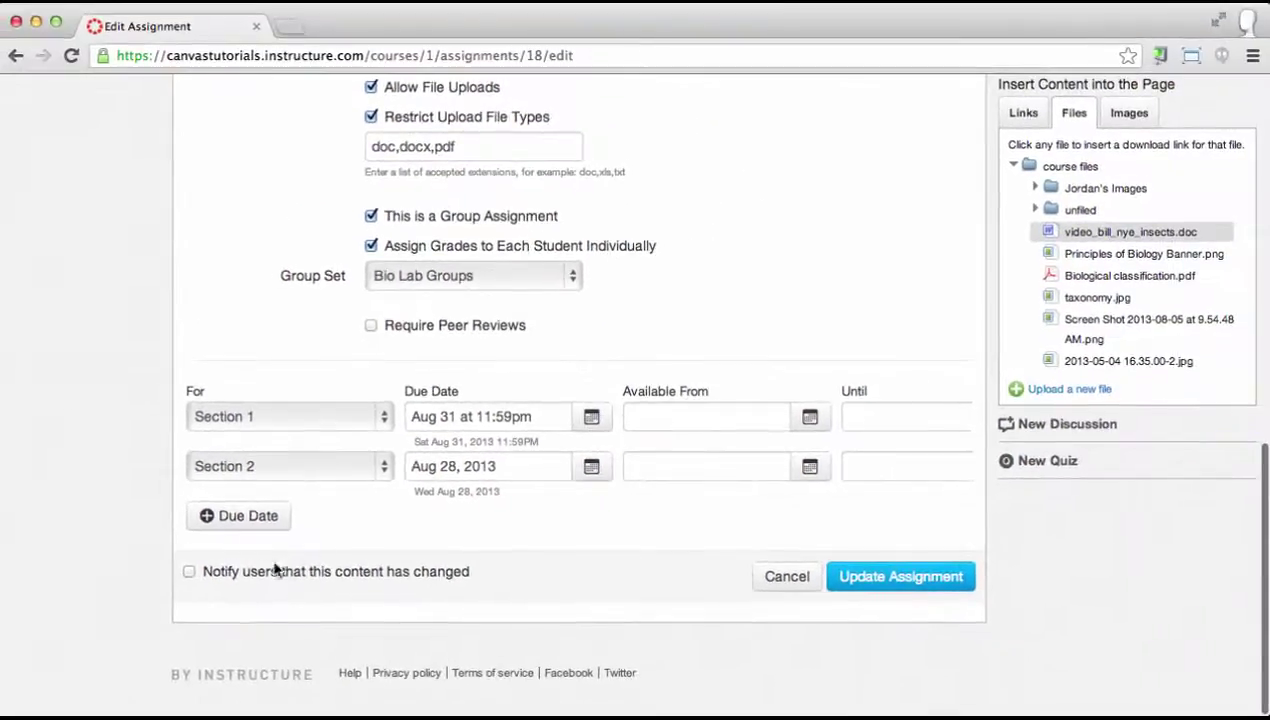
- Save the assignment with change notifications on, choosing No Due Date for everyone else
click(190, 573)
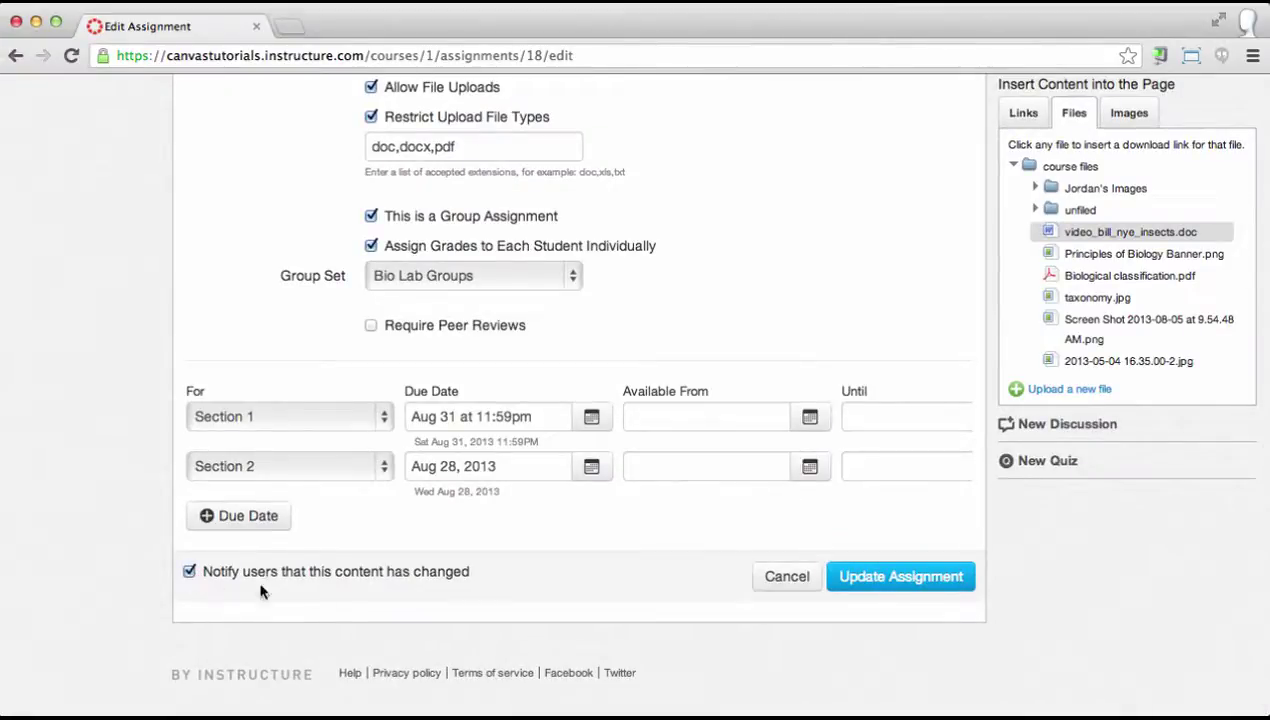
click(841, 592)
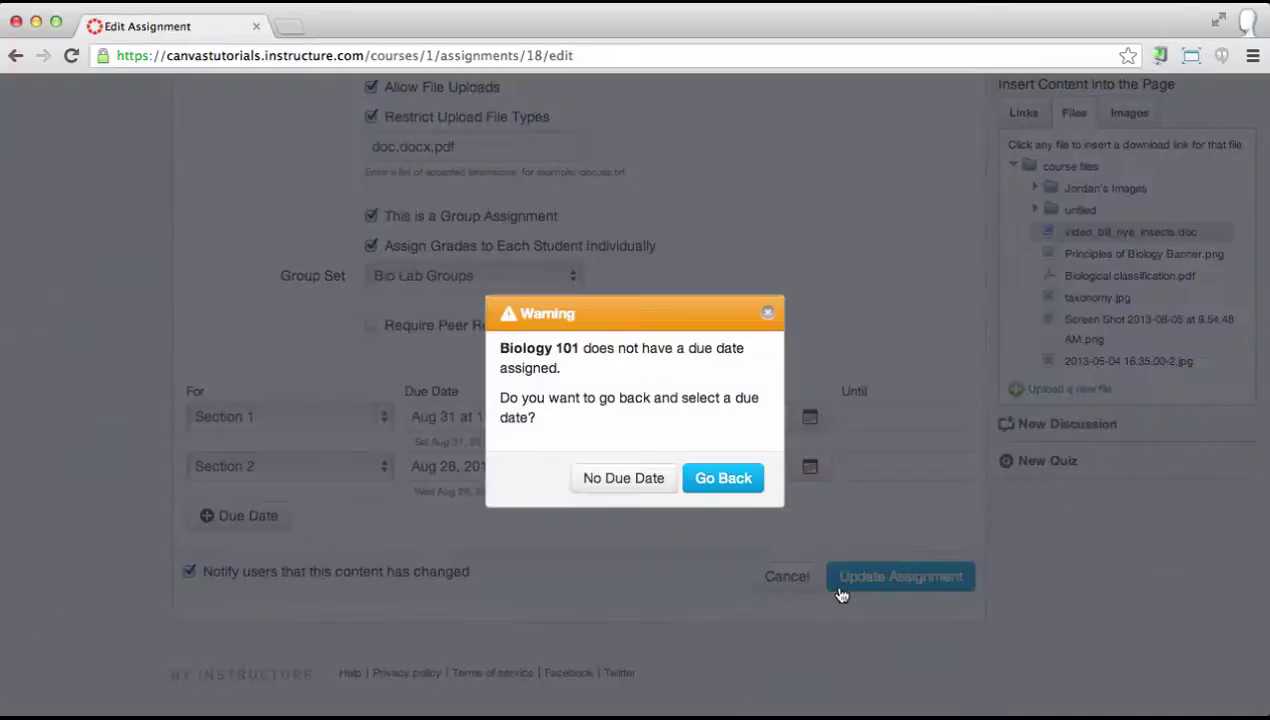
click(672, 485)
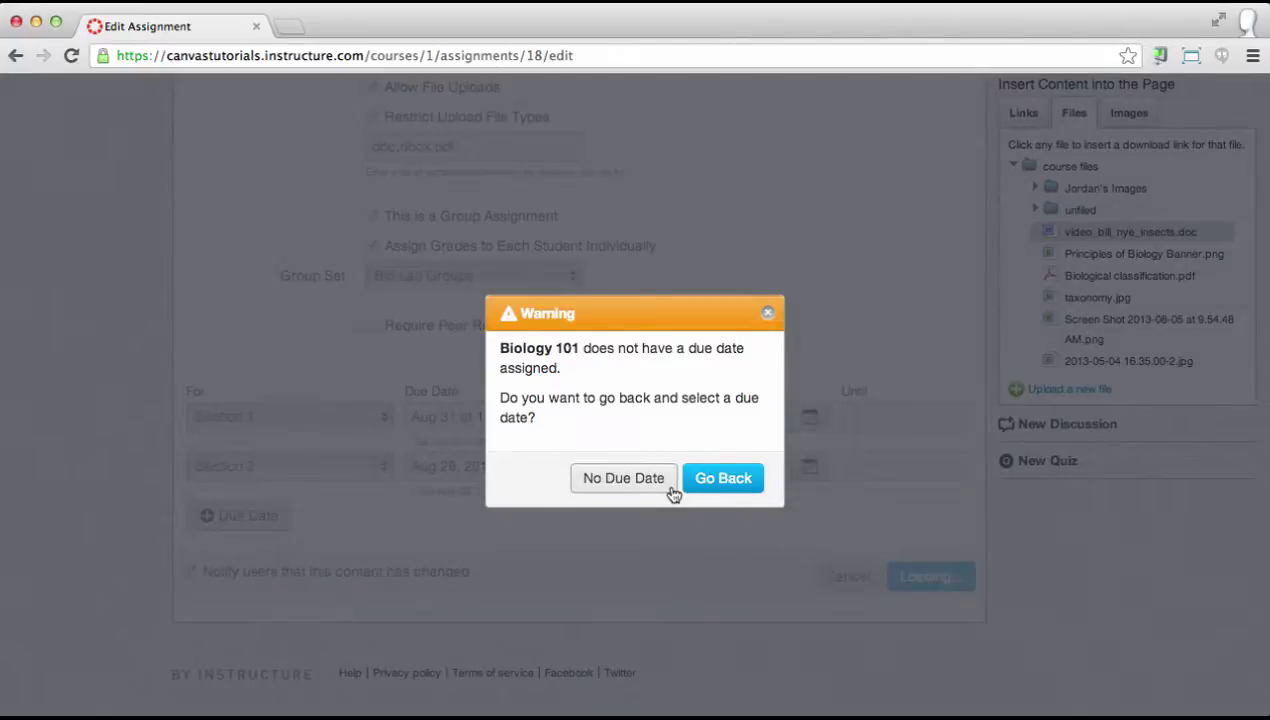